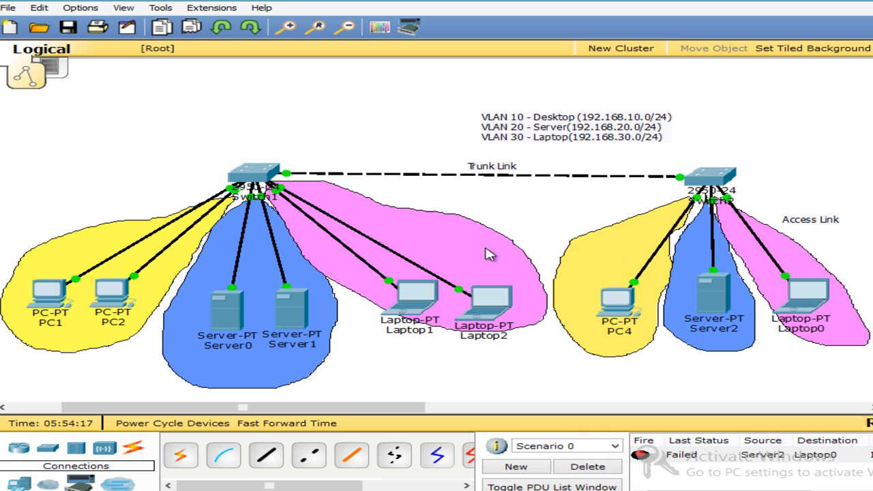
{"action": "left_click_drag", "start_coordinate": [140, 381], "coordinate": [60, 295]}
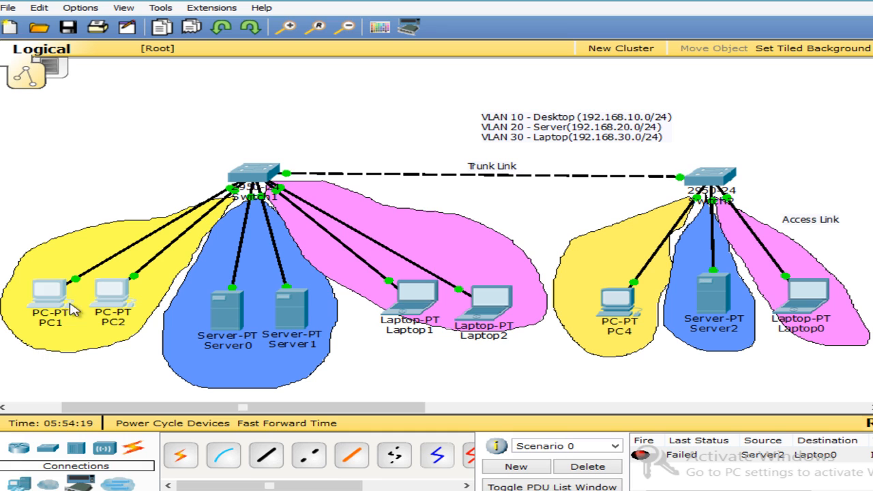
{"action": "left_click", "coordinate": [100, 367]}
{"action": "left_click_drag", "start_coordinate": [144, 363], "coordinate": [72, 290]}
{"action": "left_click_drag", "start_coordinate": [640, 365], "coordinate": [613, 313]}
{"action": "left_click", "coordinate": [607, 361]}
{"action": "left_click_drag", "start_coordinate": [351, 375], "coordinate": [217, 305]}
{"action": "left_click_drag", "start_coordinate": [779, 366], "coordinate": [705, 321]}
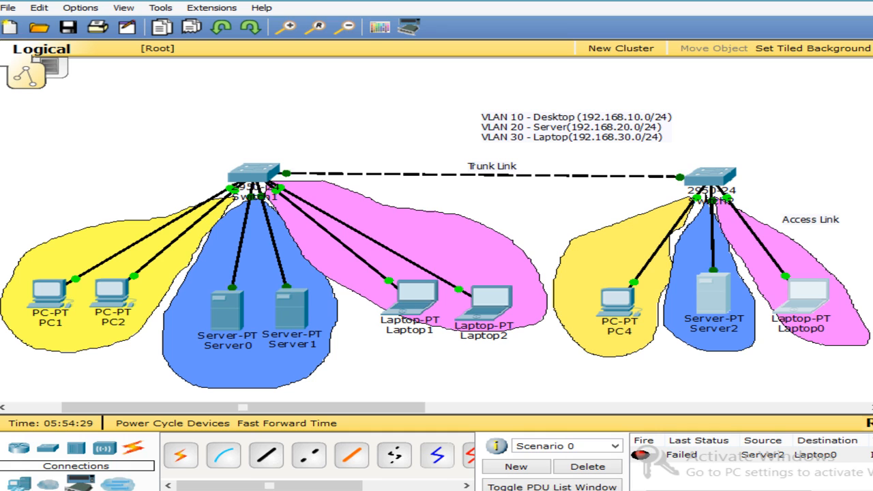
Place a text note reading "SW1" beside Switch1
{"action": "left_click", "coordinate": [172, 147]}
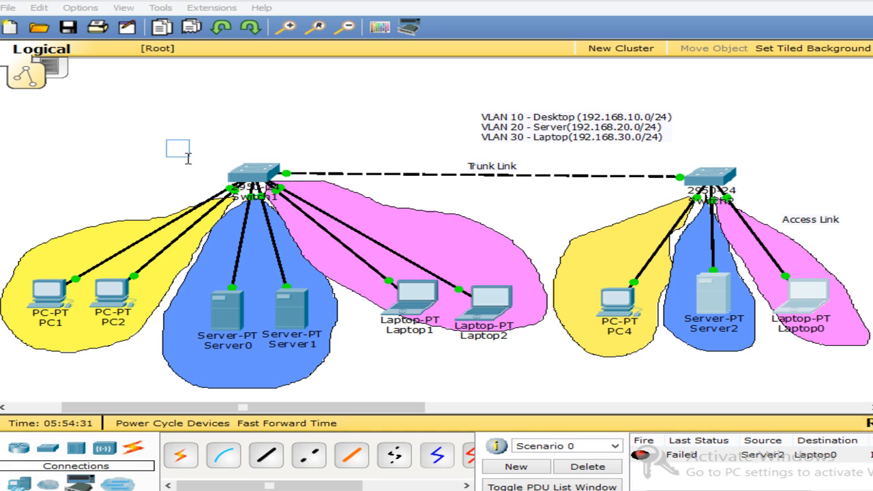
{"action": "left_click", "coordinate": [189, 165]}
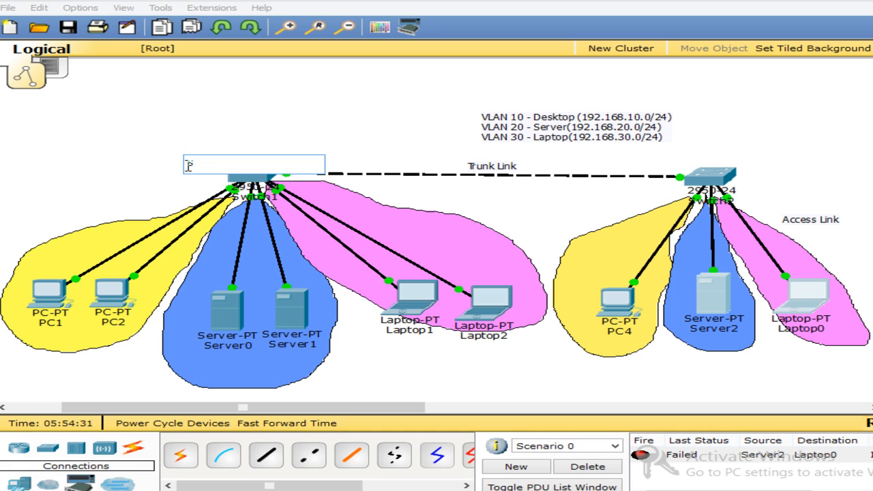
{"action": "left_click", "coordinate": [257, 126]}
{"action": "left_click_drag", "start_coordinate": [208, 163], "coordinate": [198, 163]}
Duplicate the SW1 note beside Switch2 and change its text to "SW2"
{"action": "key", "text": "ctrl+v"}
{"action": "left_click_drag", "start_coordinate": [205, 132], "coordinate": [774, 178]}
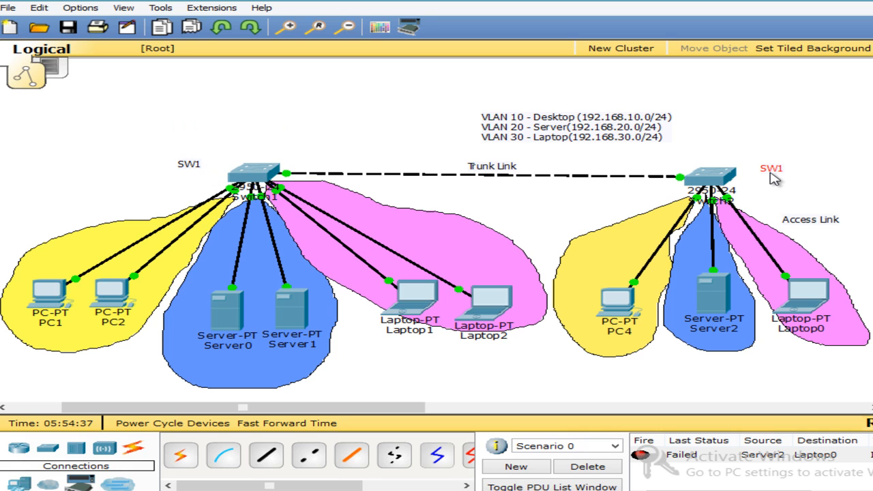
{"action": "double_click", "coordinate": [772, 172]}
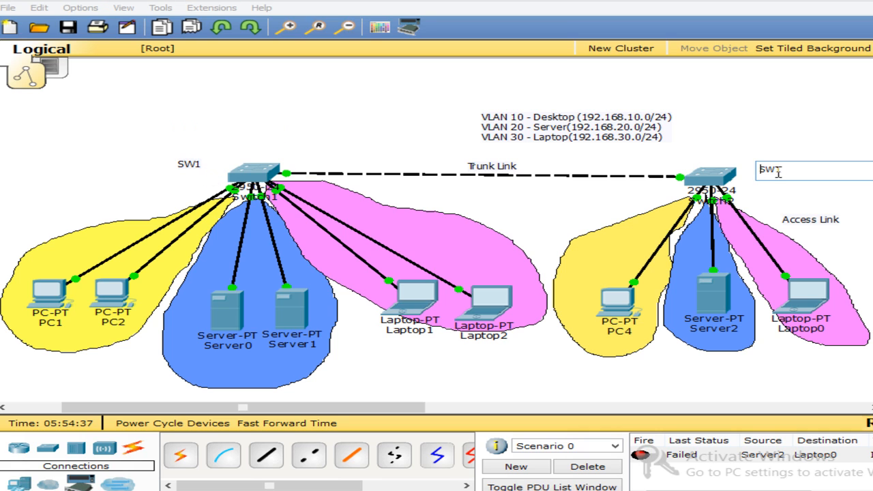
{"action": "left_click", "coordinate": [824, 138]}
{"action": "left_click_drag", "start_coordinate": [779, 170], "coordinate": [765, 176]}
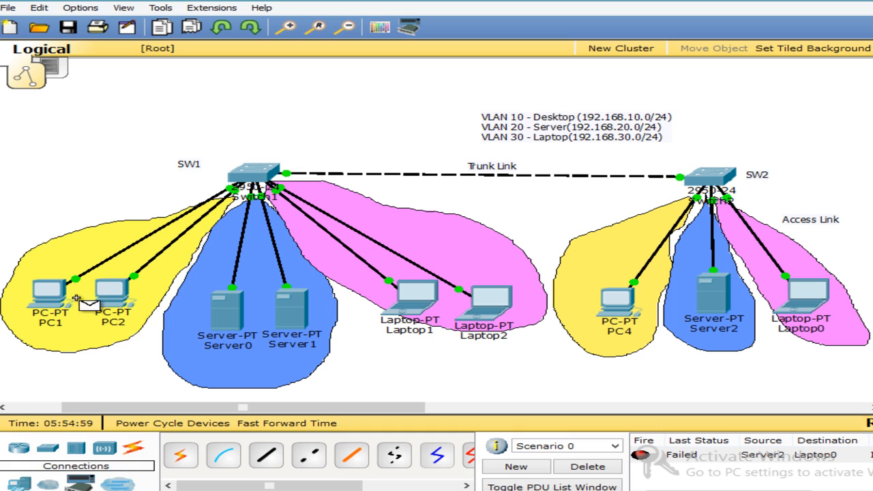
Test connectivity with a simple PDU from PC2 to PC4, and clear the scenario's PDU list
{"action": "left_click", "coordinate": [111, 293]}
{"action": "left_click", "coordinate": [619, 300]}
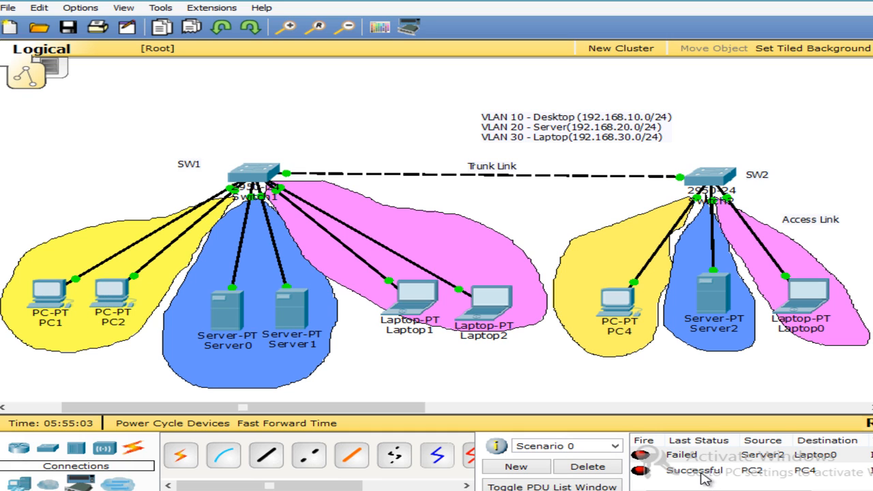
{"action": "left_click", "coordinate": [599, 466]}
Open the Command Prompt on PC2 and return to the topology
{"action": "left_click", "coordinate": [112, 303]}
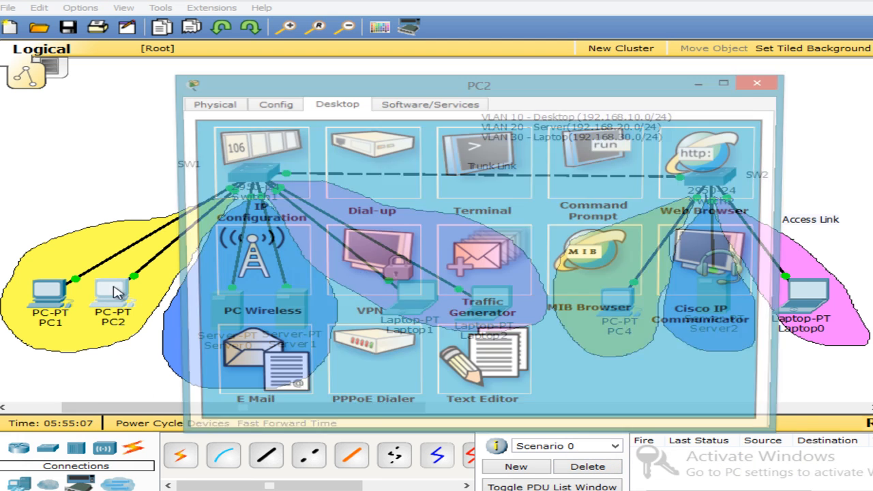
{"action": "left_click_drag", "start_coordinate": [522, 91], "coordinate": [488, 105]}
{"action": "left_click", "coordinate": [551, 176]}
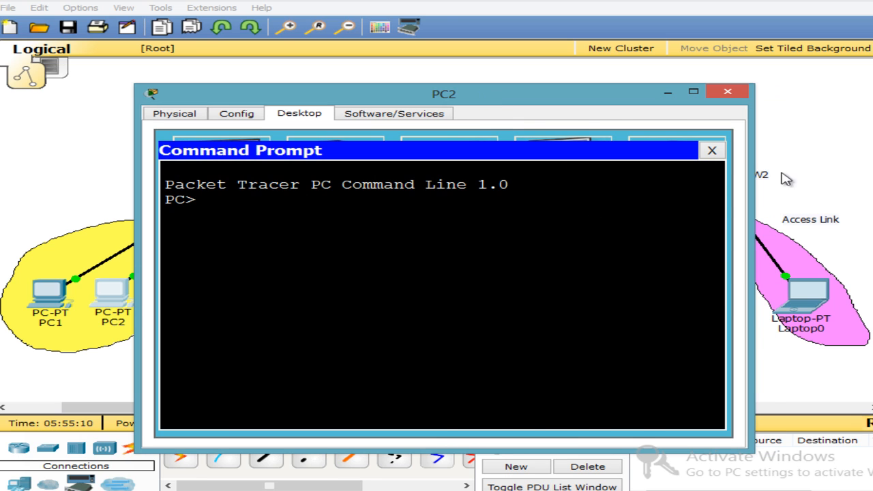
{"action": "left_click", "coordinate": [853, 166]}
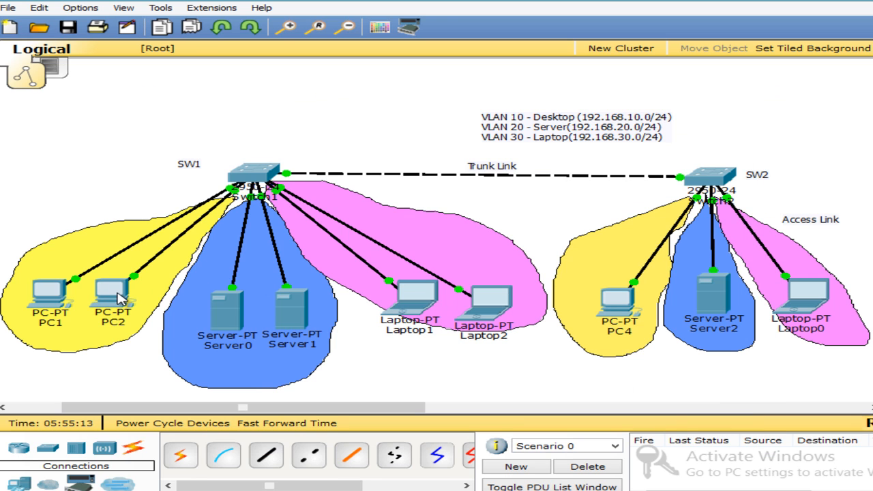
Check the IP configuration of PC4 and close its window
{"action": "left_click", "coordinate": [618, 300]}
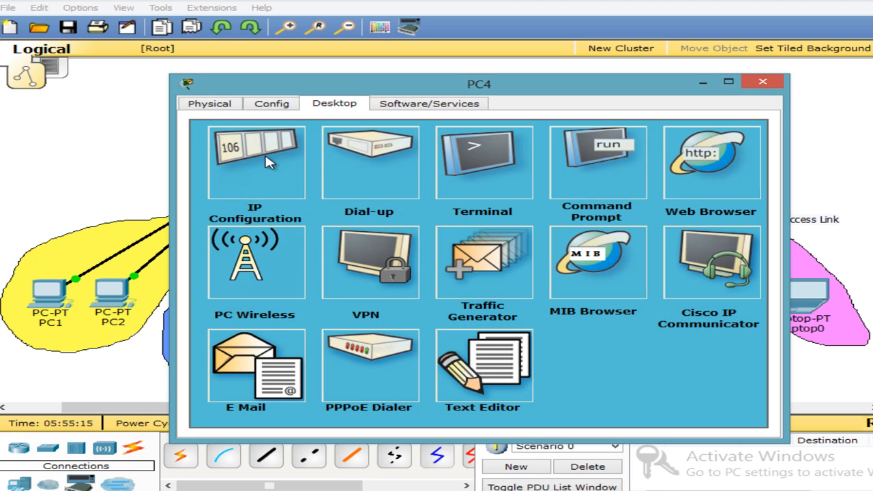
{"action": "left_click", "coordinate": [305, 158]}
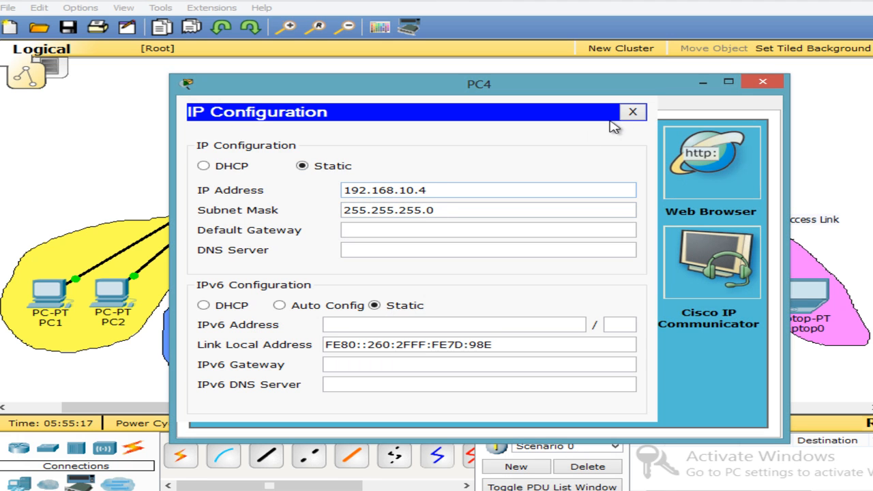
{"action": "left_click", "coordinate": [632, 111]}
{"action": "left_click", "coordinate": [763, 81]}
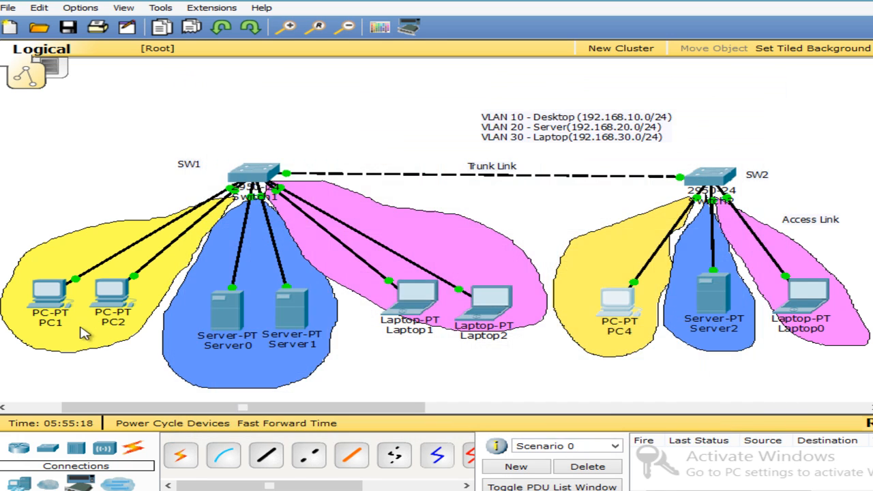
Ping PC4 at 192.168.10.4 from PC2's Command Prompt and close PC2's window
{"action": "left_click", "coordinate": [114, 297]}
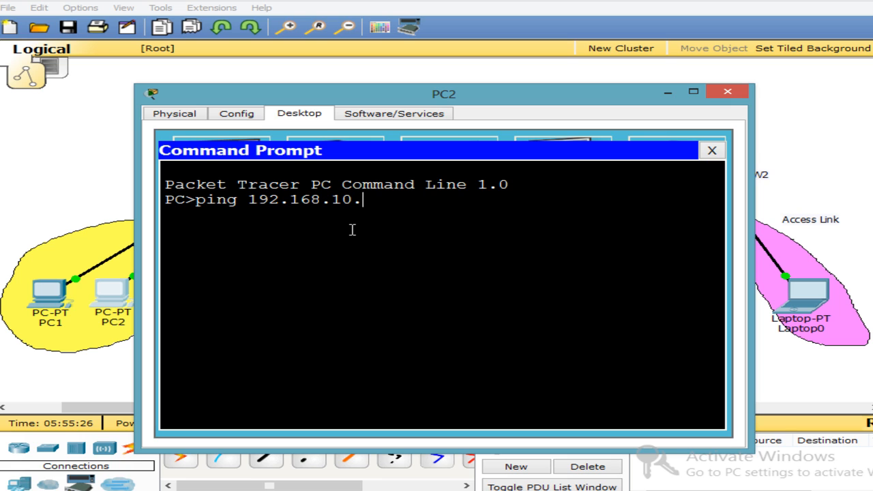
{"action": "key", "text": "Return"}
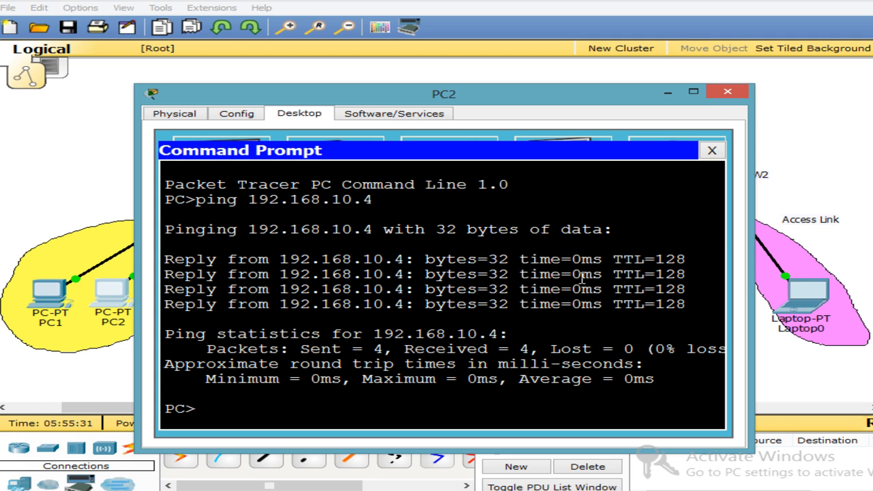
{"action": "left_click", "coordinate": [713, 150]}
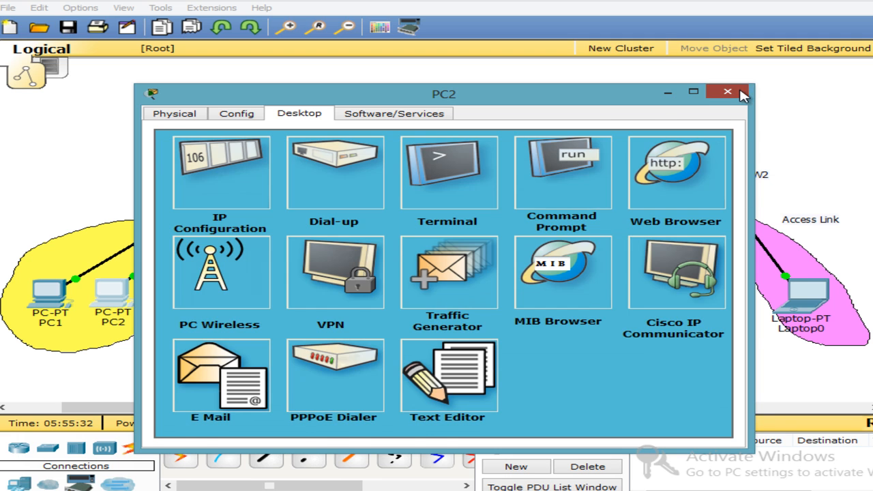
{"action": "left_click", "coordinate": [736, 92]}
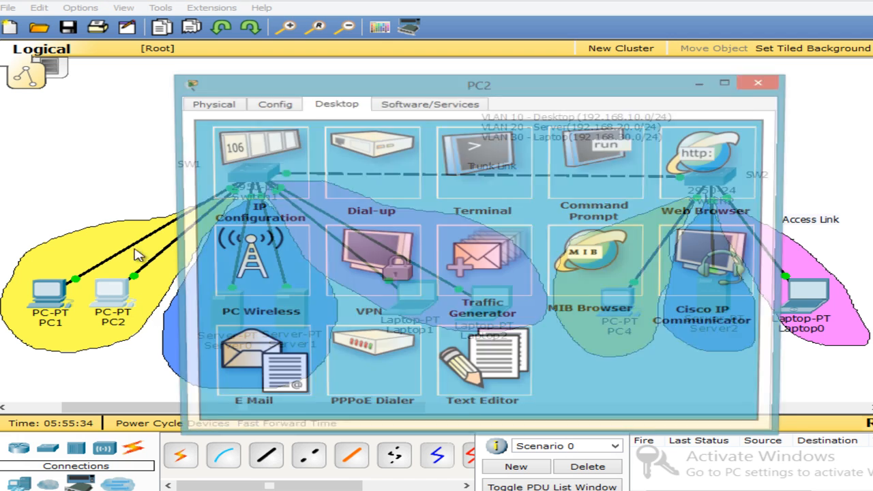
Check the IP configuration of PC2 and close its window
{"action": "left_click", "coordinate": [113, 297]}
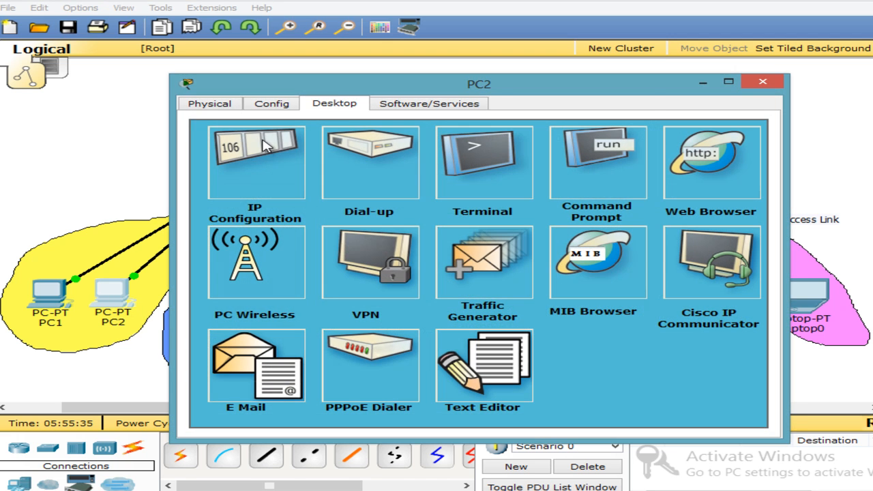
{"action": "left_click", "coordinate": [266, 147]}
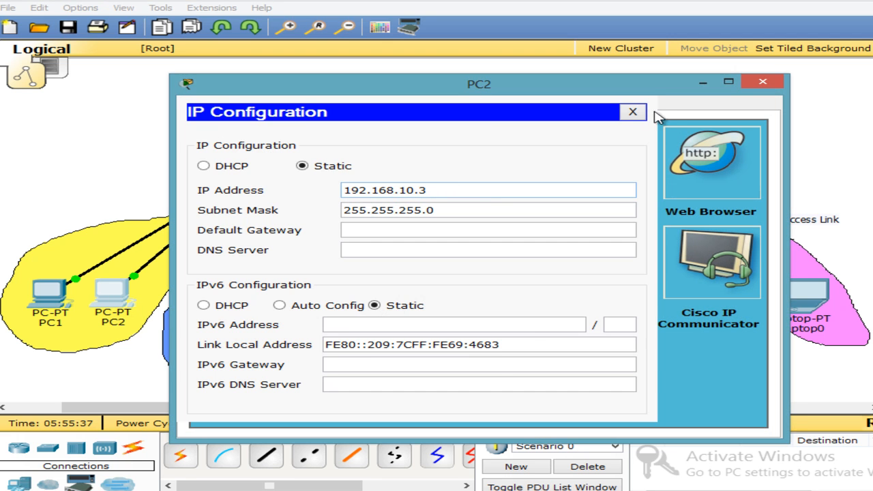
{"action": "left_click", "coordinate": [633, 112]}
{"action": "left_click", "coordinate": [764, 82]}
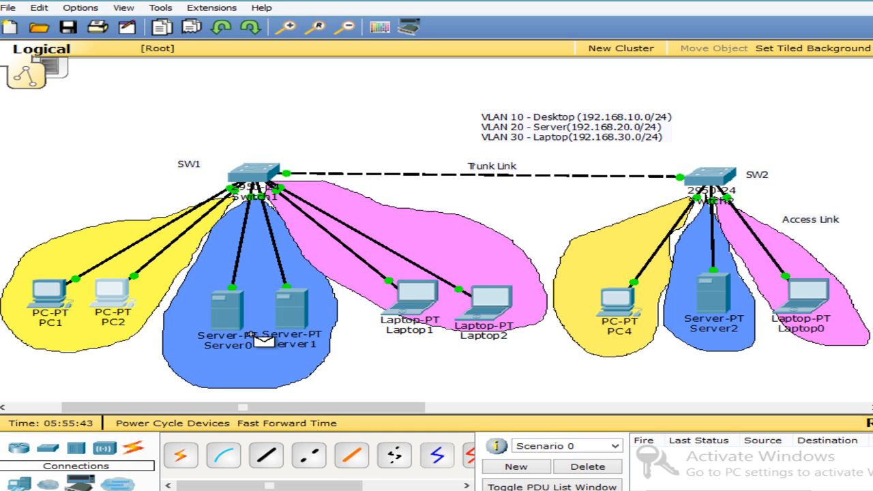
Test connectivity with a simple PDU from Server0 to Server1, and delete the scenario's result
{"action": "left_click", "coordinate": [230, 310]}
{"action": "left_click", "coordinate": [283, 314]}
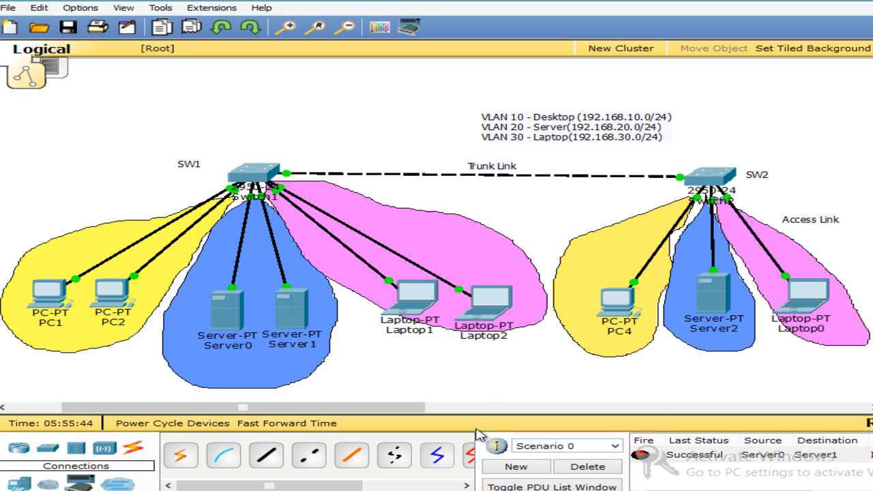
{"action": "left_click", "coordinate": [585, 468]}
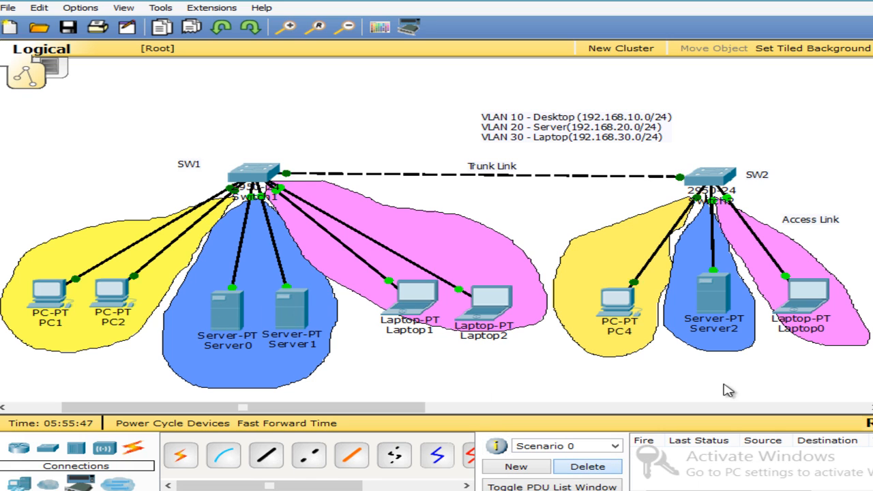
Test connectivity across the trunk with a simple PDU from Server1 to Server2, and delete the scenario's result
{"action": "left_click", "coordinate": [284, 305]}
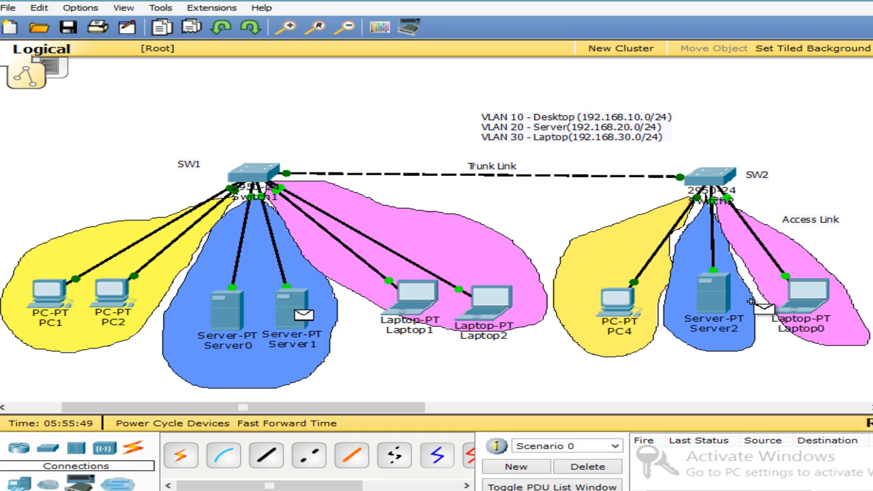
{"action": "left_click", "coordinate": [712, 300]}
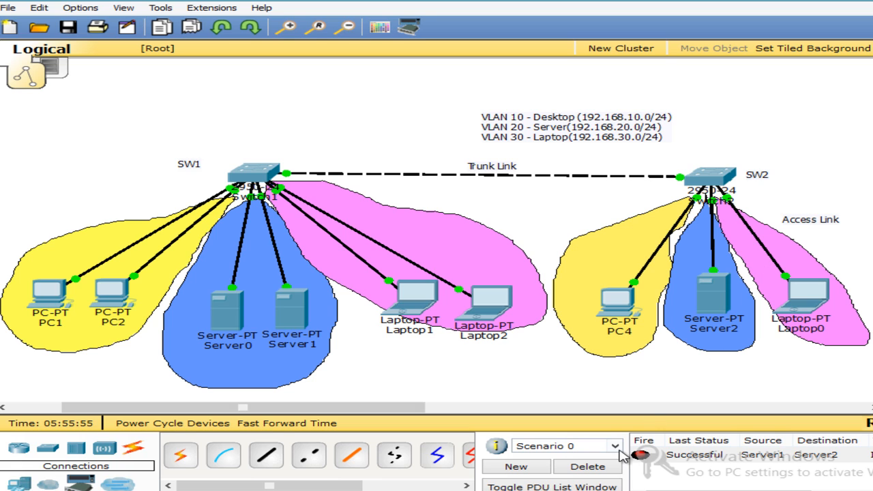
{"action": "left_click", "coordinate": [588, 468]}
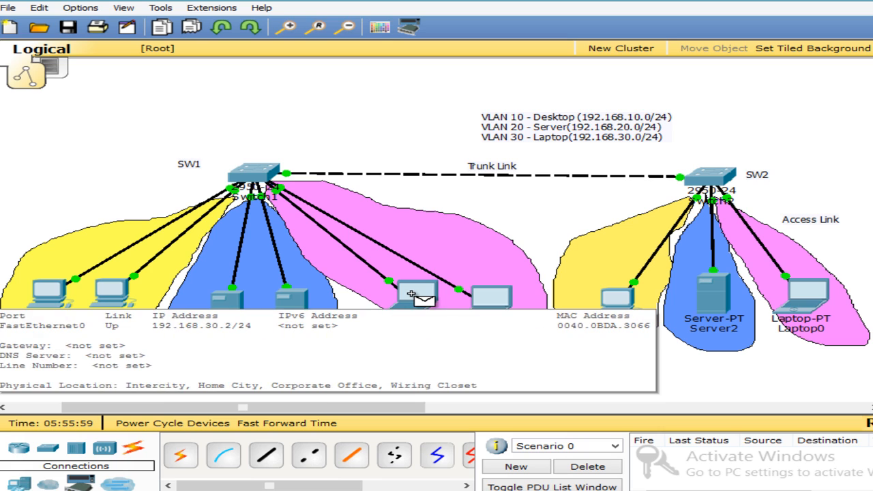
Test connectivity across the trunk with a simple PDU from Laptop1 to Laptop0
{"action": "left_click", "coordinate": [413, 296]}
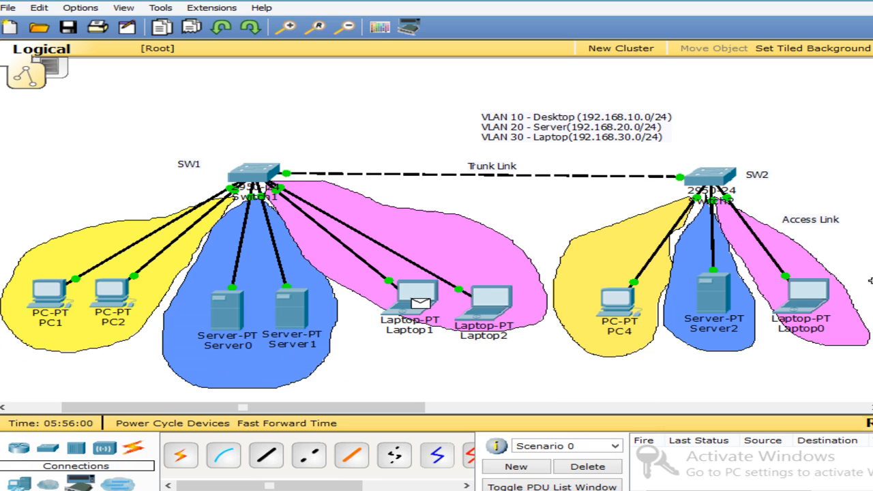
{"action": "left_click", "coordinate": [807, 295]}
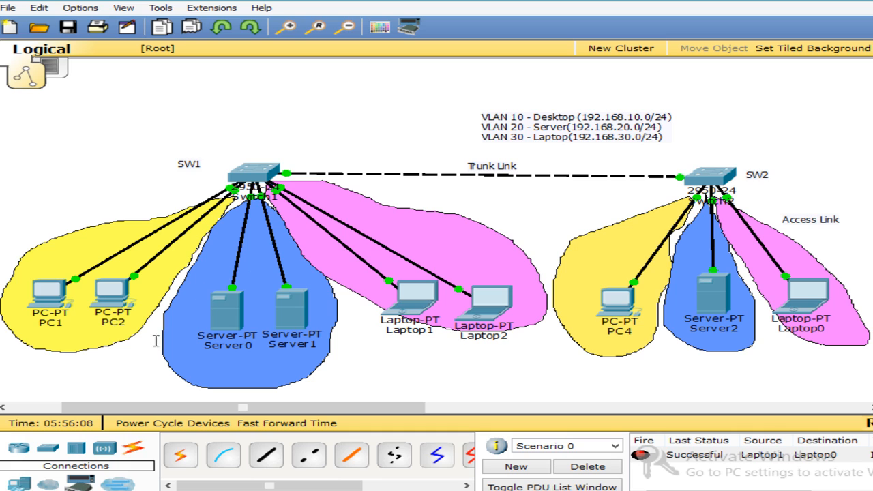
Add a text note reading "Desktop" below PC1 in the yellow VLAN area
{"action": "left_click", "coordinate": [40, 343]}
{"action": "type", "text": "Desktop"}
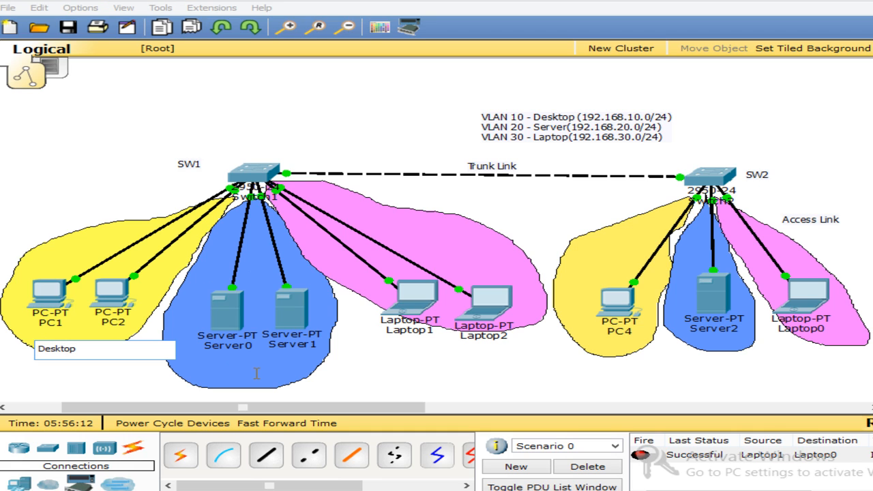
{"action": "left_click", "coordinate": [122, 382]}
{"action": "left_click_drag", "start_coordinate": [61, 347], "coordinate": [67, 331]}
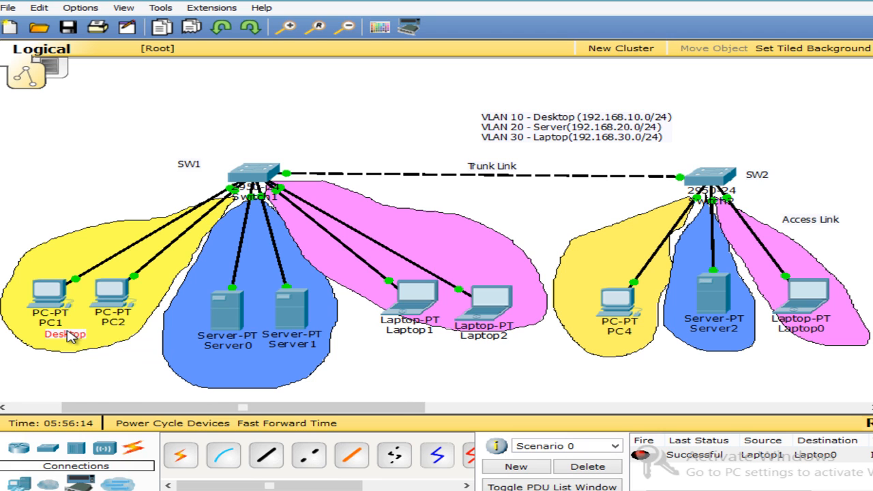
Copy the Desktop note and place the duplicate below PC4
{"action": "key", "text": "ctrl+c"}
{"action": "key", "text": "ctrl+v"}
{"action": "left_click_drag", "start_coordinate": [60, 296], "coordinate": [618, 353]}
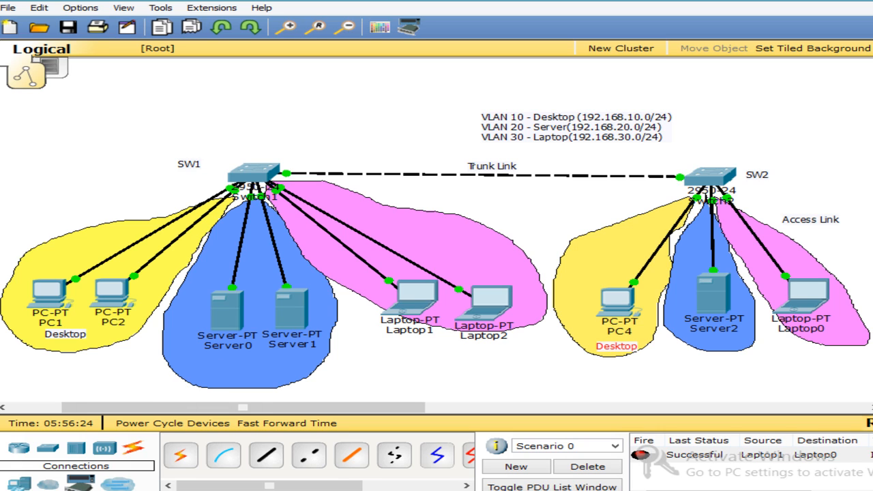
Add a text note reading "Server" below Server0 in the blue VLAN area of SW1
{"action": "left_click", "coordinate": [219, 368]}
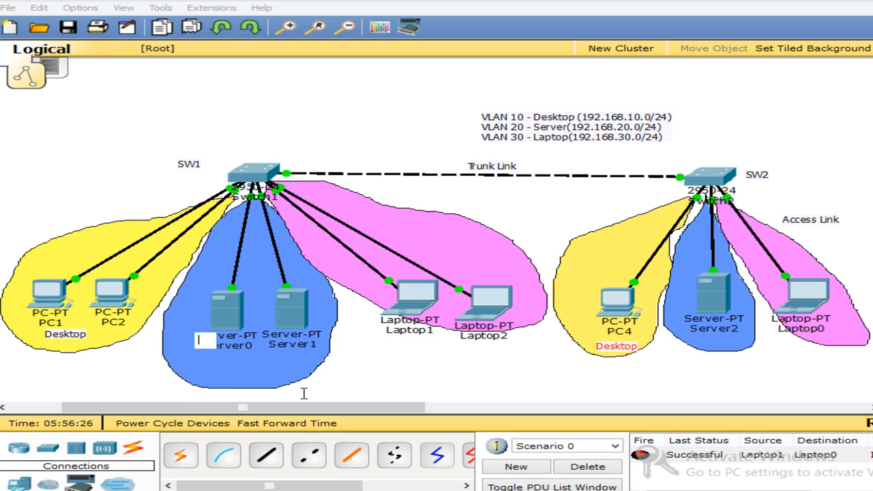
{"action": "type", "text": "Server"}
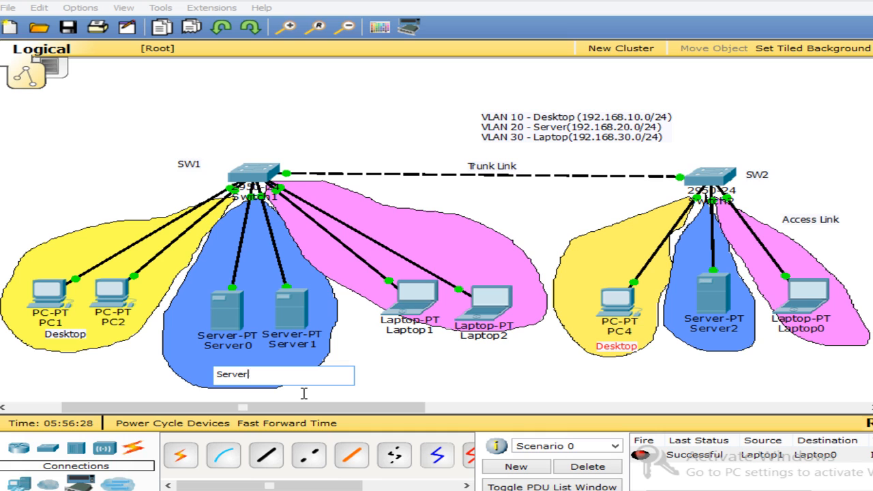
{"action": "left_click", "coordinate": [438, 396]}
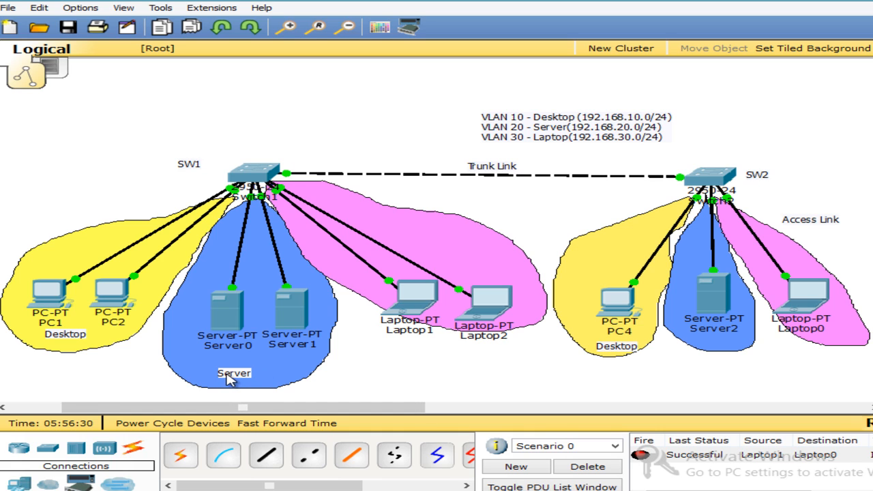
Copy the Server note and place the duplicate below Server2 in SW2's blue VLAN area
{"action": "left_click", "coordinate": [236, 374]}
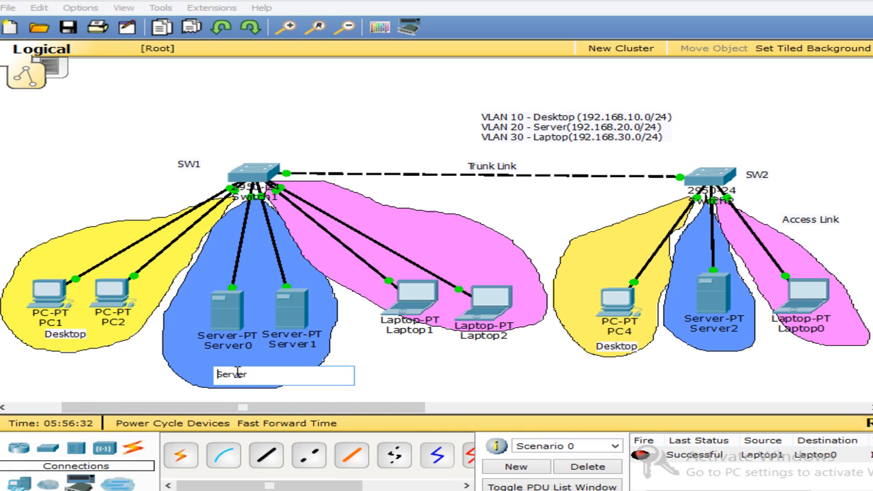
{"action": "left_click_drag", "start_coordinate": [254, 374], "coordinate": [216, 373]}
{"action": "left_click", "coordinate": [706, 348]}
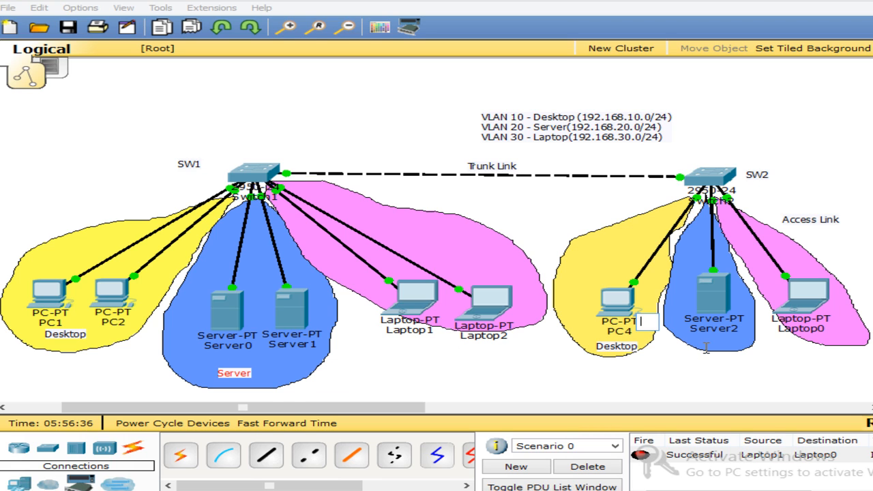
{"action": "key", "text": "ctrl+v"}
{"action": "left_click", "coordinate": [697, 365]}
{"action": "left_click_drag", "start_coordinate": [723, 354], "coordinate": [721, 344]}
{"action": "left_click", "coordinate": [714, 366]}
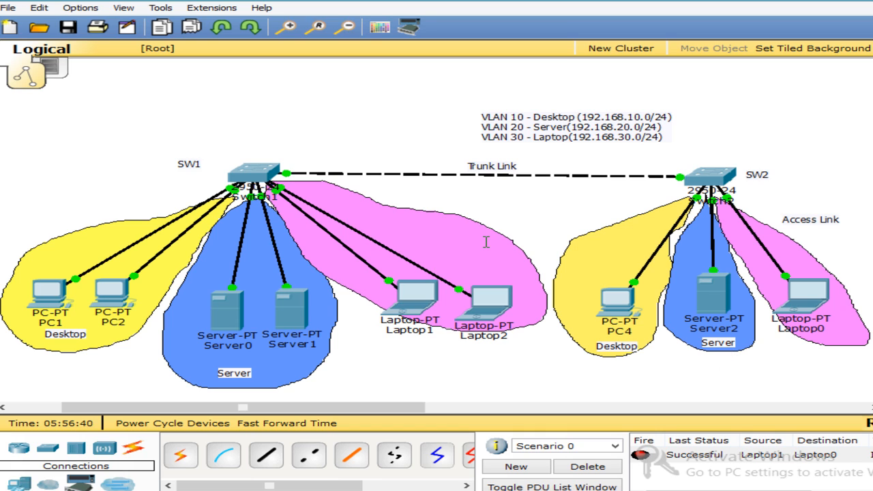
Add a text note reading "Laptop" above Laptop2 in the pink VLAN area of SW1
{"action": "left_click", "coordinate": [399, 219]}
{"action": "type", "text": "Laptop"}
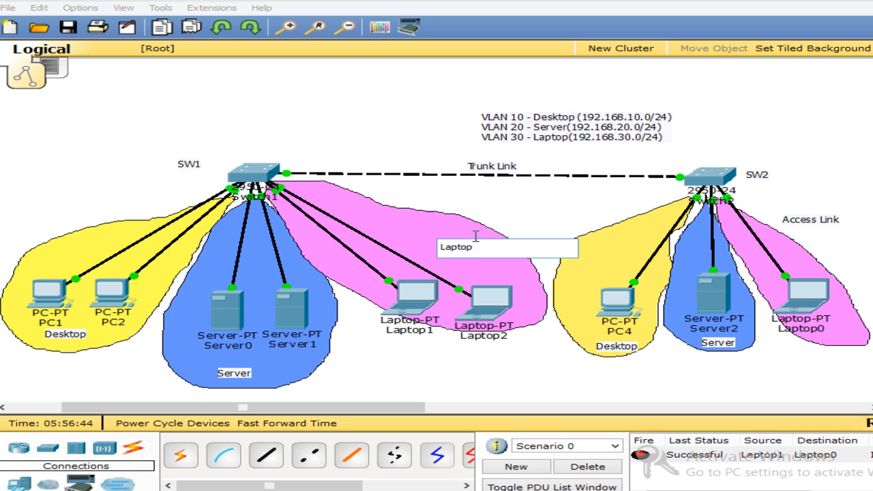
{"action": "left_click", "coordinate": [577, 212]}
Copy the Laptop note and place the duplicate just below Laptop0 in SW2's pink VLAN area
{"action": "left_click", "coordinate": [464, 248]}
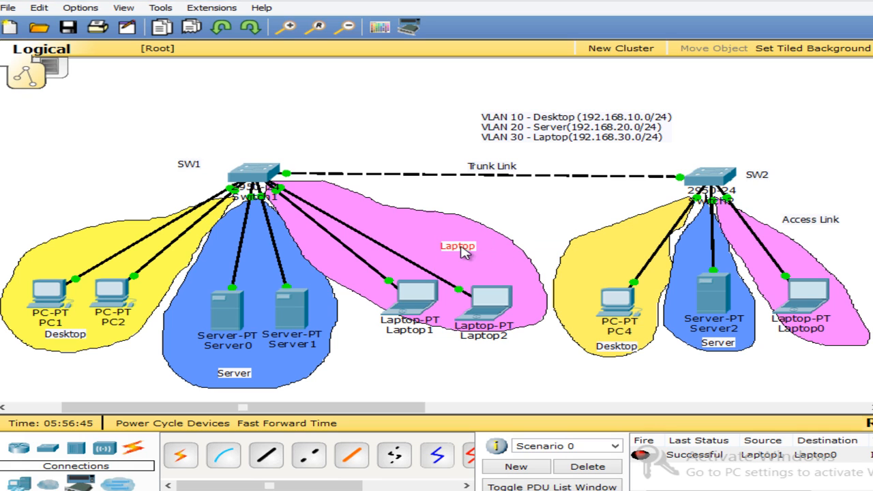
{"action": "left_click_drag", "start_coordinate": [477, 247], "coordinate": [430, 249]}
{"action": "left_click", "coordinate": [530, 217]}
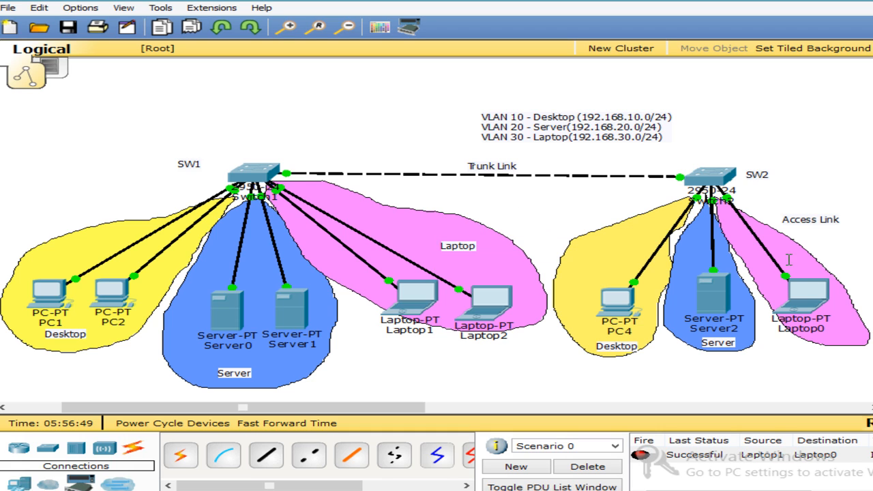
{"action": "left_click", "coordinate": [790, 256]}
{"action": "key", "text": "ctrl+v"}
{"action": "left_click", "coordinate": [855, 239]}
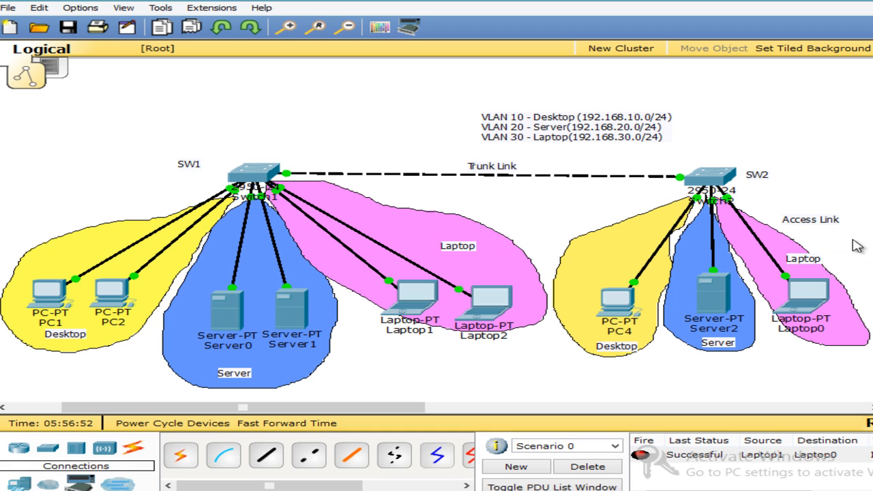
{"action": "left_click_drag", "start_coordinate": [797, 263], "coordinate": [846, 337]}
{"action": "left_click", "coordinate": [799, 374]}
Delete the previous scenario result and test inter-VLAN connectivity with a simple PDU from PC2 to Server0
{"action": "left_click", "coordinate": [618, 469]}
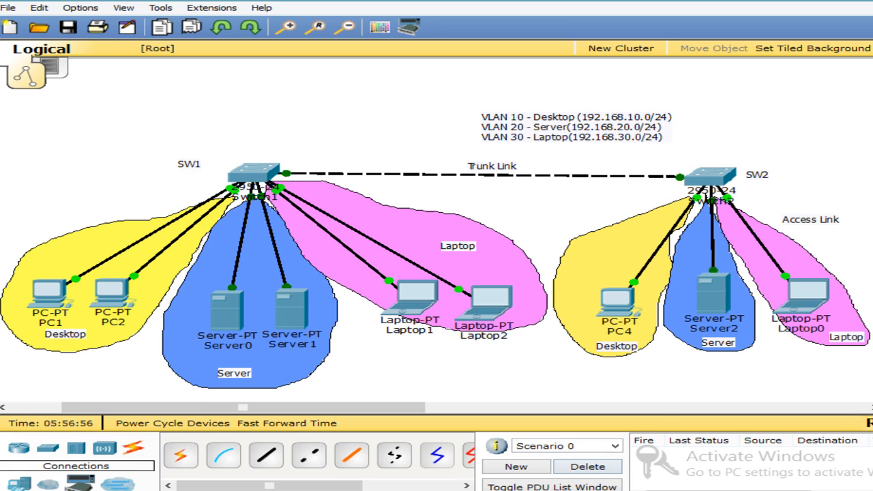
{"action": "left_click", "coordinate": [115, 302]}
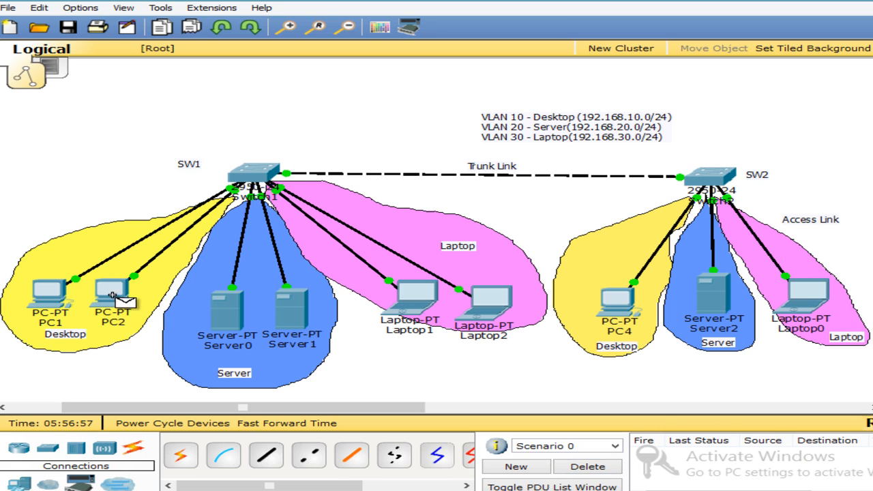
{"action": "left_click", "coordinate": [225, 325]}
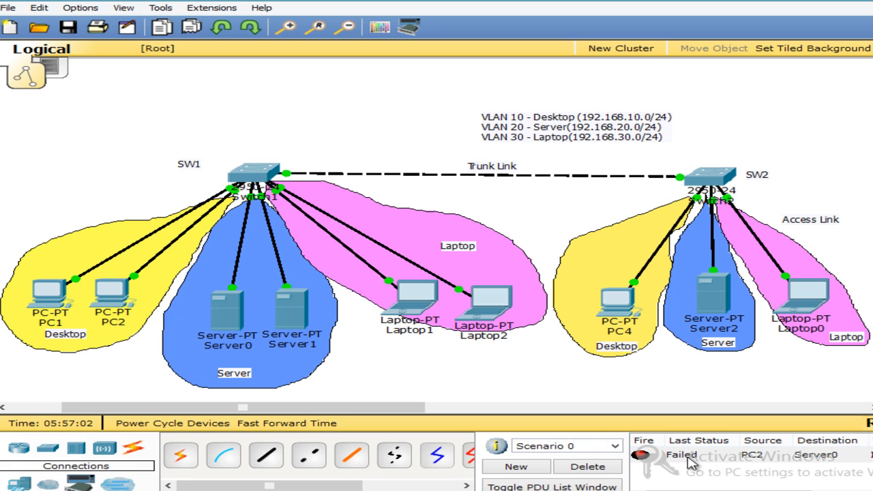
Ping 192.168.20.2 from PC2's command prompt
{"action": "left_click", "coordinate": [112, 294]}
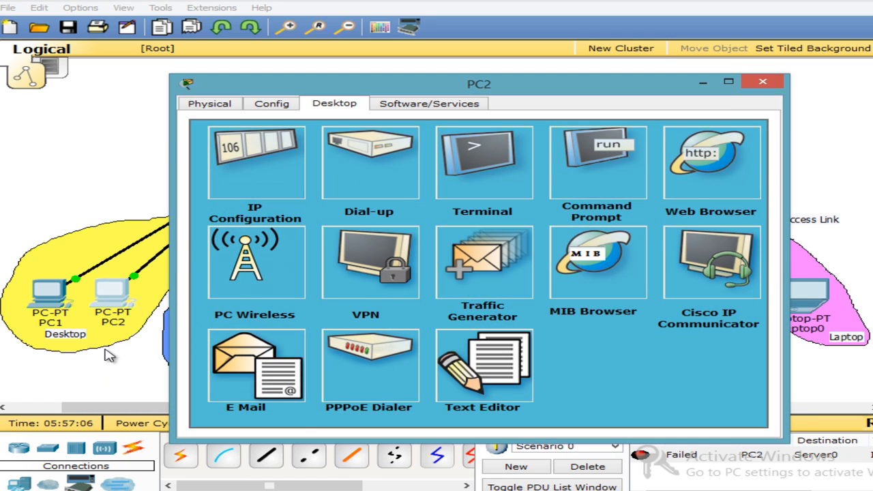
{"action": "left_click", "coordinate": [211, 355]}
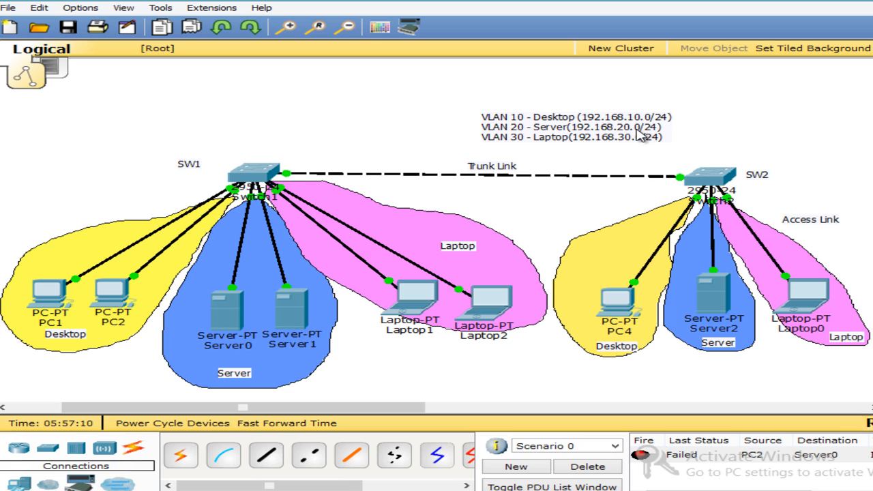
{"action": "left_click", "coordinate": [112, 295]}
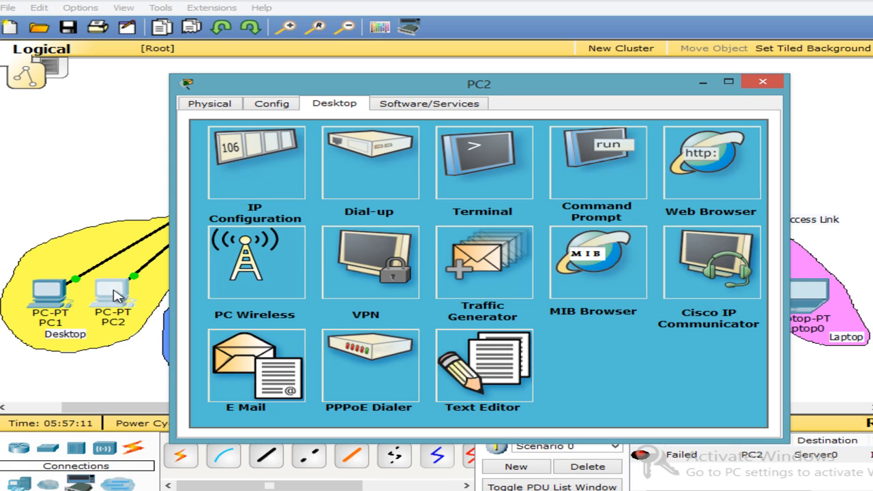
{"action": "left_click", "coordinate": [579, 176]}
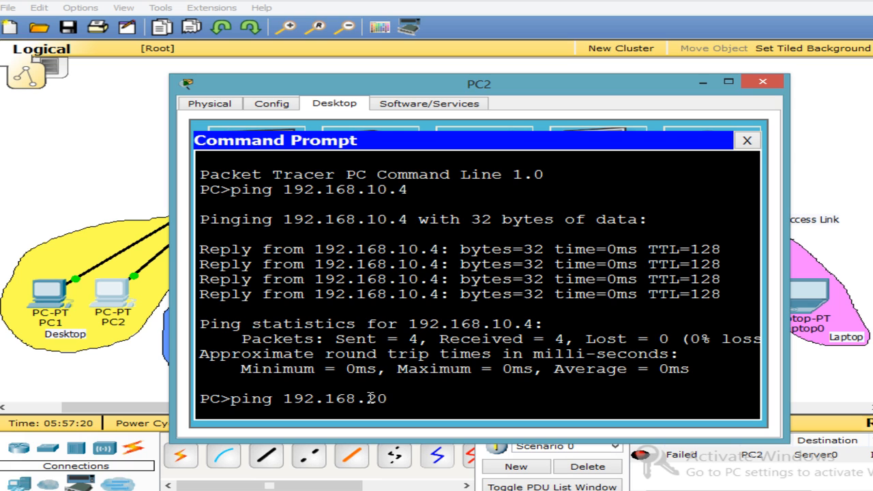
{"action": "key", "text": "Return"}
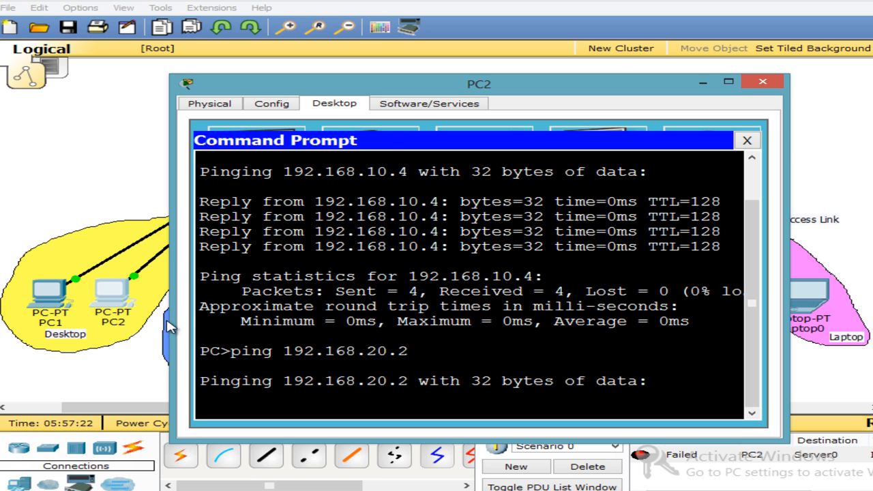
{"action": "left_click_drag", "start_coordinate": [363, 82], "coordinate": [359, 64]}
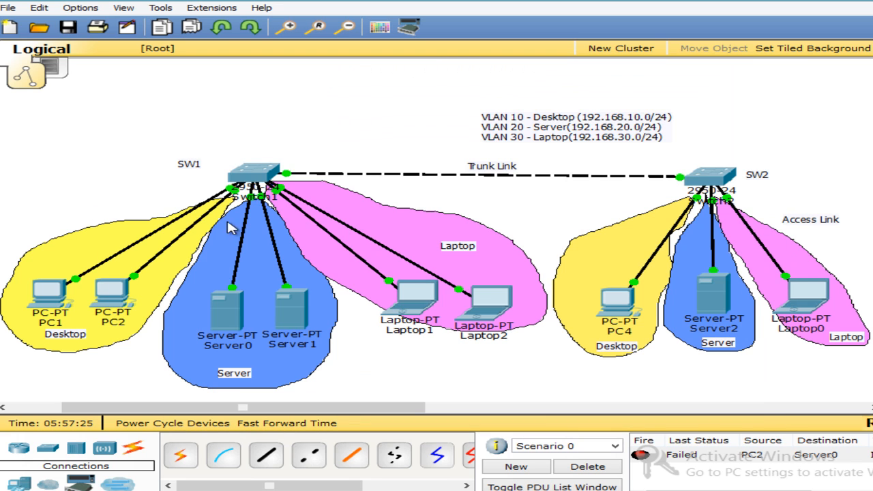
Check Server0's IP configuration, and review the ping output in PC2's command prompt
{"action": "left_click", "coordinate": [129, 195]}
{"action": "left_click", "coordinate": [244, 290]}
{"action": "left_click", "coordinate": [271, 167]}
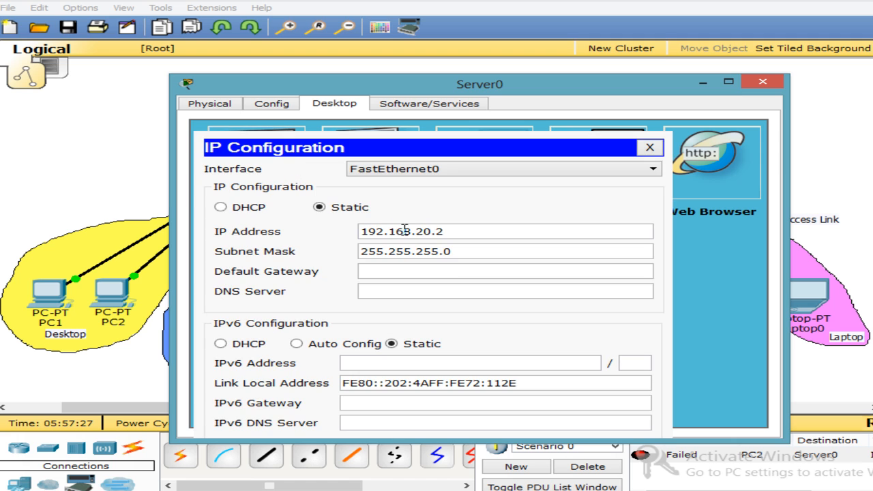
{"action": "left_click", "coordinate": [80, 180]}
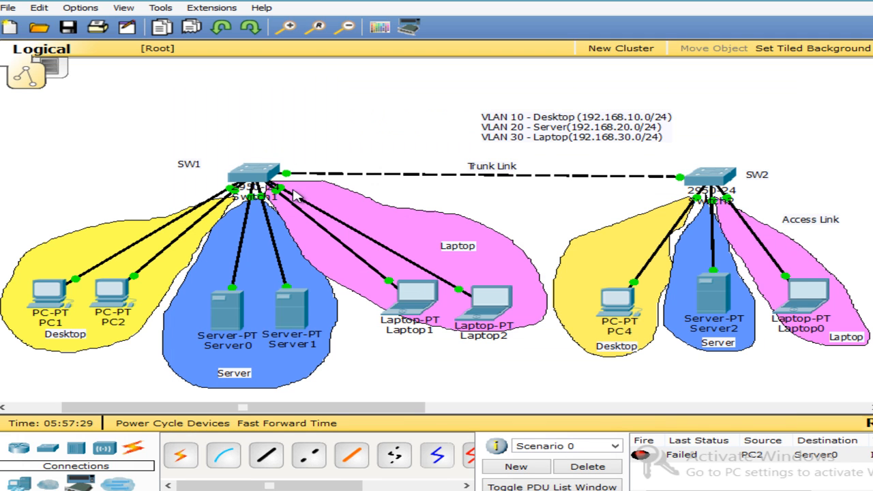
{"action": "left_click", "coordinate": [123, 302]}
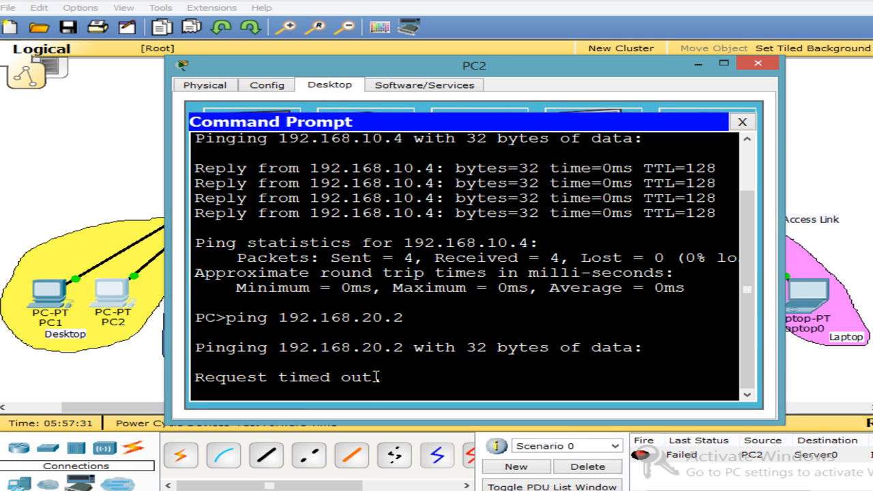
{"action": "left_click", "coordinate": [93, 386]}
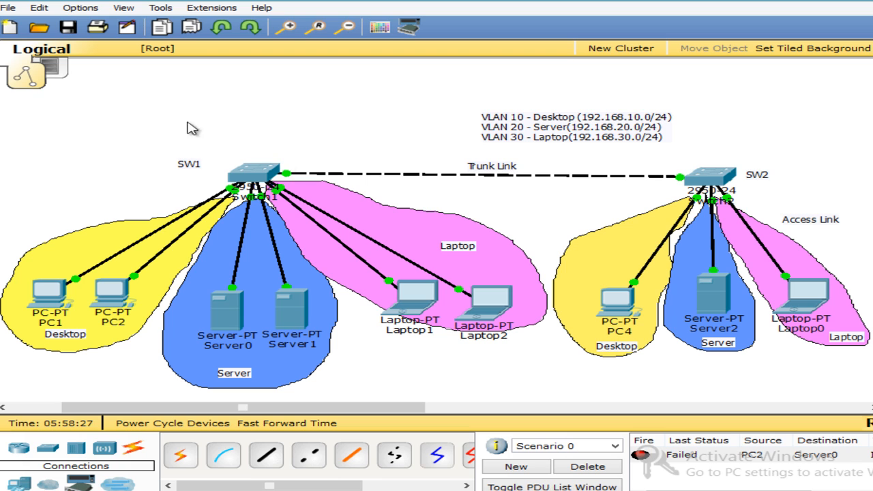
Add an 1841 router above SW1 and connect its FastEthernet0/0 to SW1's FastEthernet0/1 with a straight-through cable
{"action": "mouse_move", "coordinate": [234, 200]}
{"action": "mouse_move", "coordinate": [316, 349]}
{"action": "left_click_drag", "start_coordinate": [19, 448], "coordinate": [271, 95]}
{"action": "left_click", "coordinate": [266, 455]}
{"action": "left_click", "coordinate": [258, 93]}
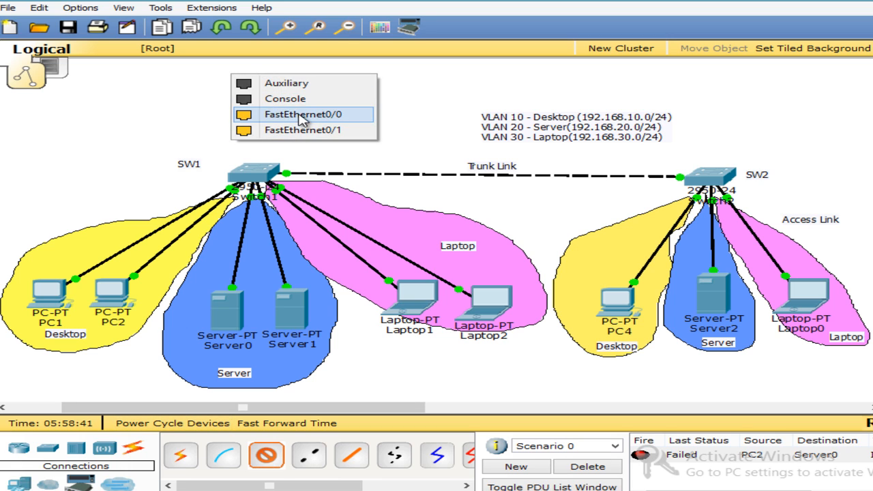
{"action": "left_click", "coordinate": [292, 113]}
{"action": "left_click", "coordinate": [265, 176]}
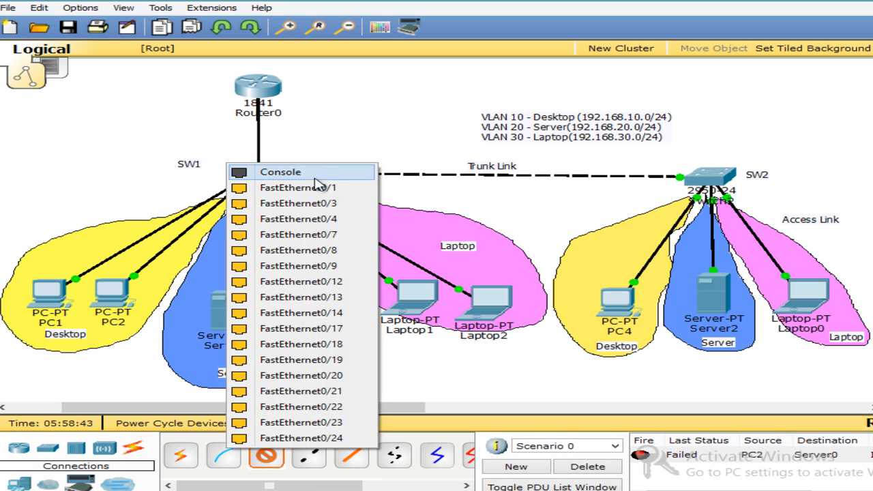
{"action": "left_click", "coordinate": [308, 189]}
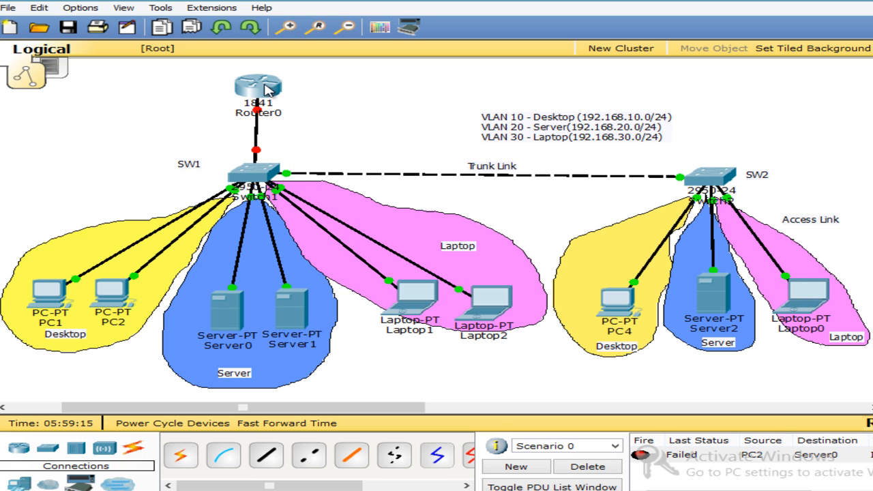
Delete the scenario's result, then copy the Trunk Link note and place the duplicate beside the link between Router0 and SW1
{"action": "mouse_move", "coordinate": [267, 89]}
{"action": "left_click", "coordinate": [595, 467]}
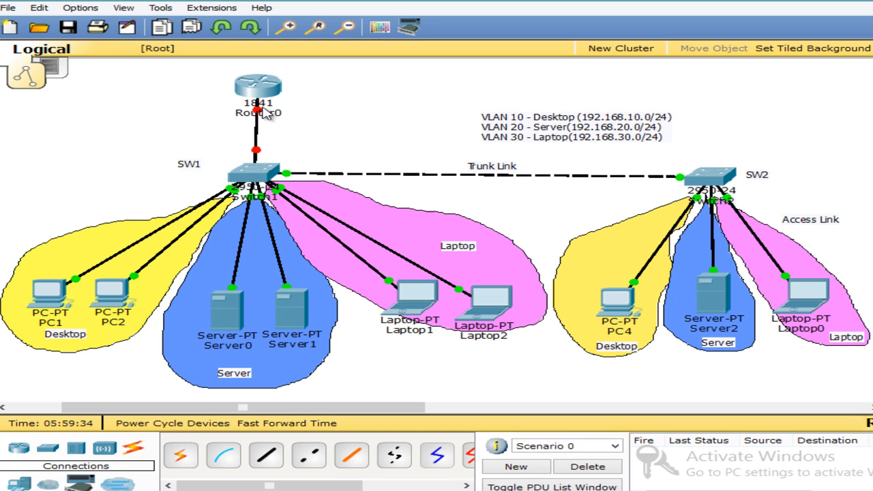
{"action": "left_click_drag", "start_coordinate": [538, 162], "coordinate": [482, 170]}
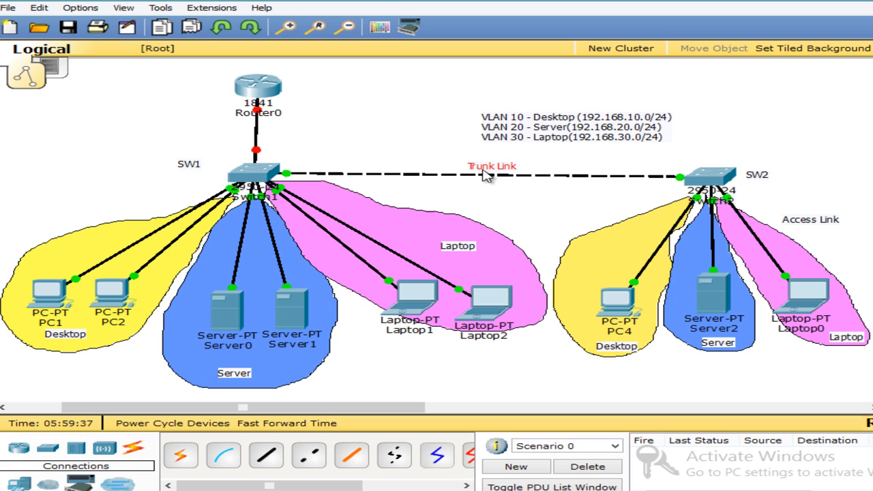
{"action": "key", "text": "ctrl+c"}
{"action": "key", "text": "ctrl+v"}
{"action": "left_click_drag", "start_coordinate": [479, 126], "coordinate": [283, 134]}
{"action": "left_click", "coordinate": [316, 117]}
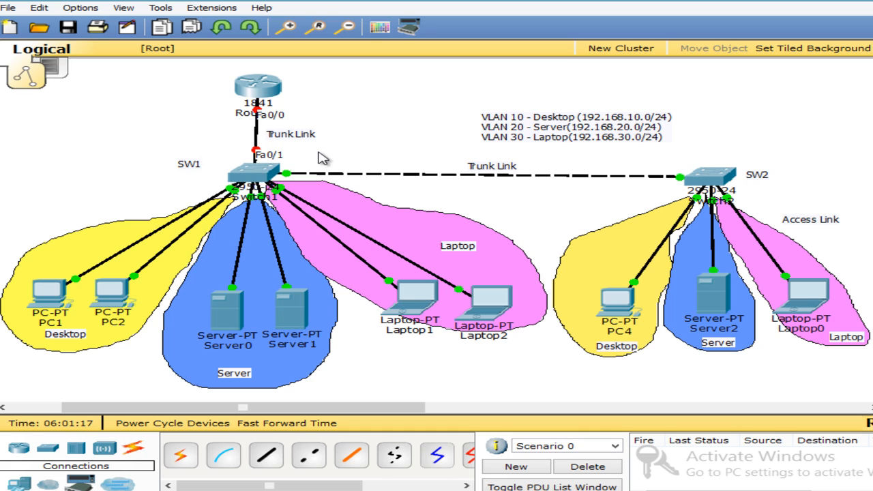
Open the command line of SW1 and enter global configuration mode
{"action": "left_click", "coordinate": [264, 176]}
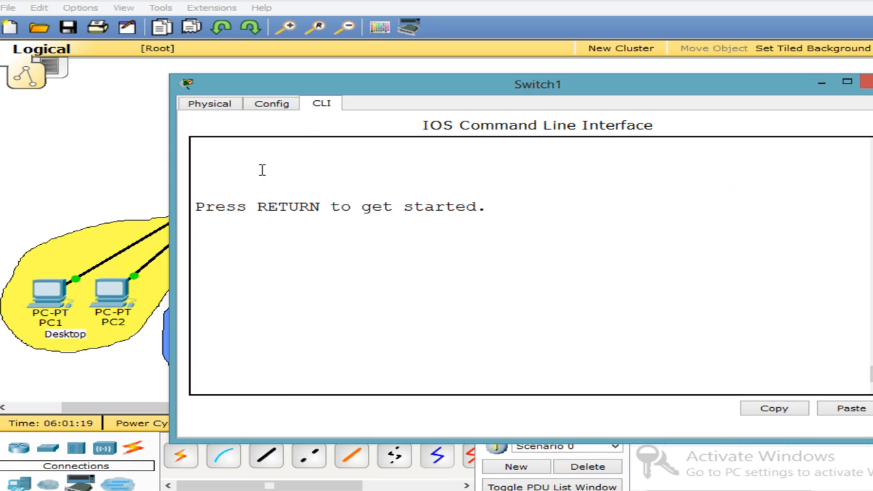
{"action": "left_click_drag", "start_coordinate": [345, 99], "coordinate": [498, 96]}
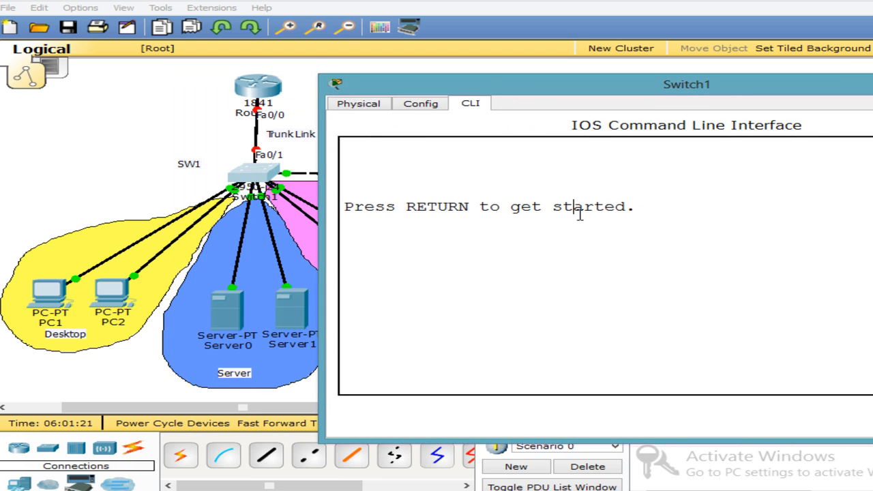
{"action": "key", "text": "Return"}
{"action": "key", "text": "Return"}
{"action": "type", "text": "en"}
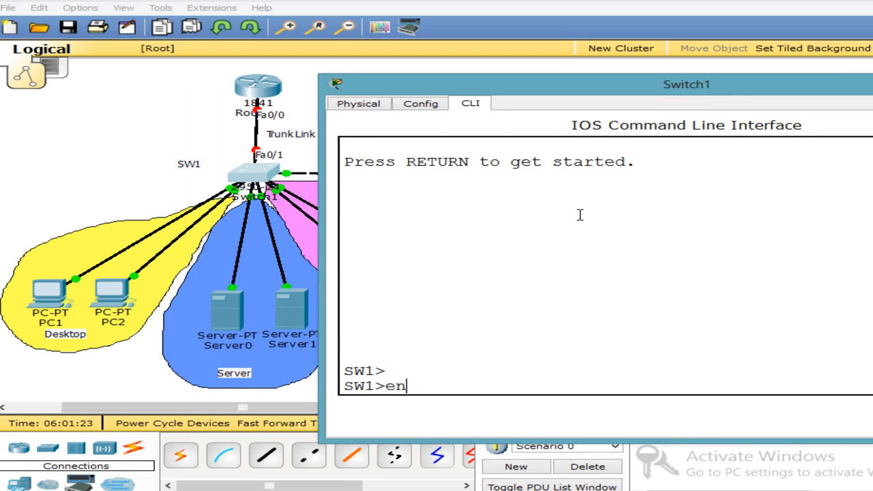
{"action": "type", "text": "a"}
{"action": "key", "text": "Return"}
{"action": "type", "text": "conf t"}
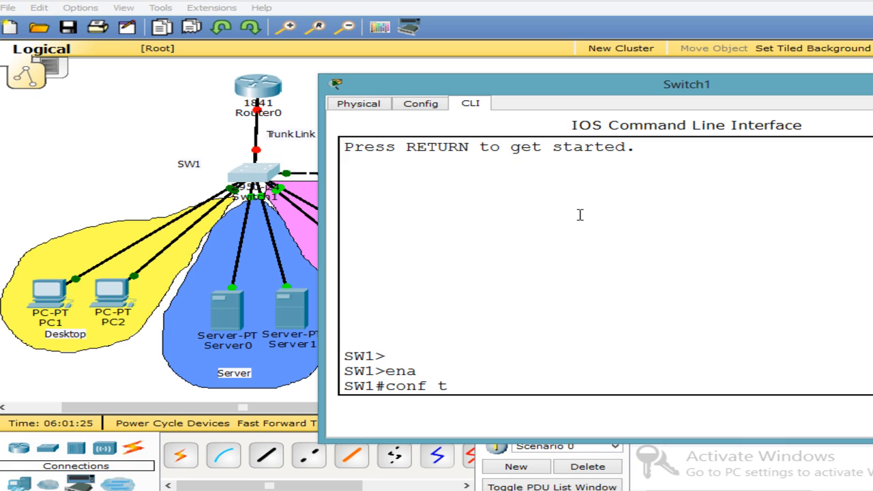
{"action": "key", "text": "Return"}
Set SW1's interface FastEthernet 0/1 to switchport mode trunk and exit configuration mode
{"action": "type", "text": "in"}
{"action": "key", "text": "Tab"}
{"action": "type", "text": "fa"}
{"action": "key", "text": "Tab"}
{"action": "type", "text": "0/1"}
{"action": "key", "text": "Return"}
{"action": "type", "text": "switchport"}
{"action": "key", "text": "Tab"}
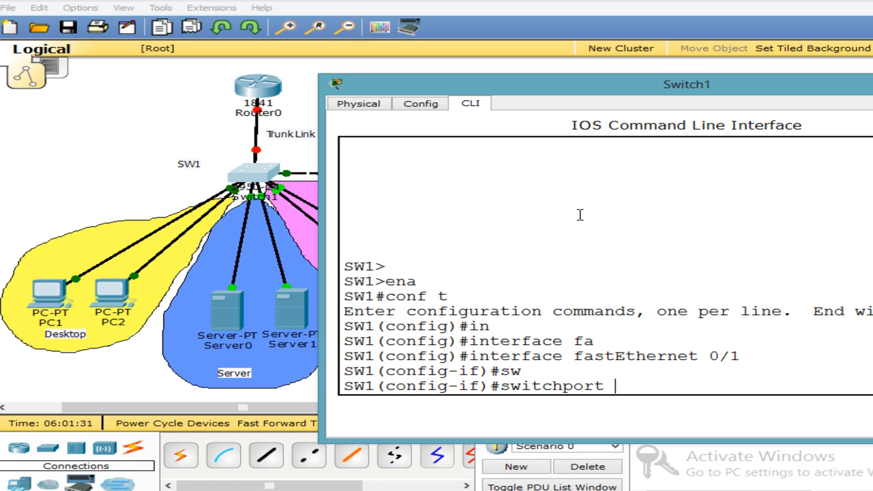
{"action": "type", "text": "mo"}
{"action": "key", "text": "Tab"}
{"action": "type", "text": "t"}
{"action": "key", "text": "Tab"}
{"action": "key", "text": "Return"}
{"action": "key", "text": "Return"}
{"action": "type", "text": "end"}
{"action": "key", "text": "Return"}
Show the VLAN table on SW1 and examine the ports assigned to the Desktop, Server and Laptop VLANs
{"action": "type", "text": "sh vlan"}
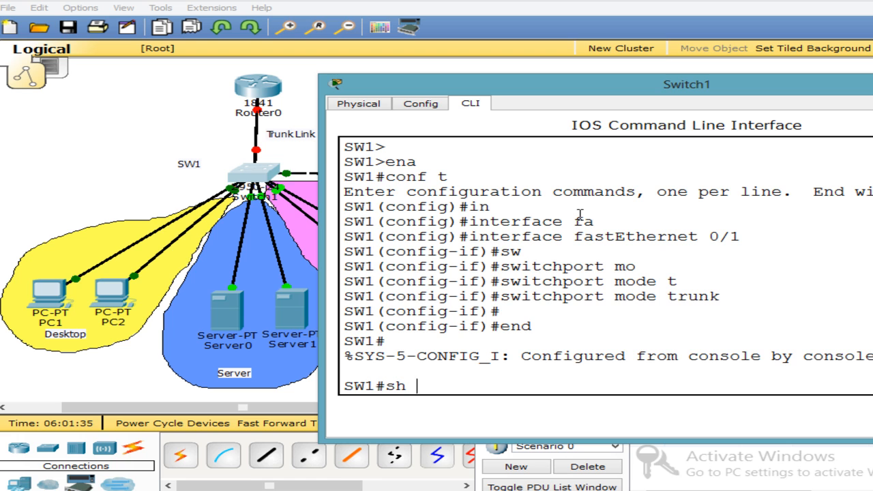
{"action": "key", "text": "Return"}
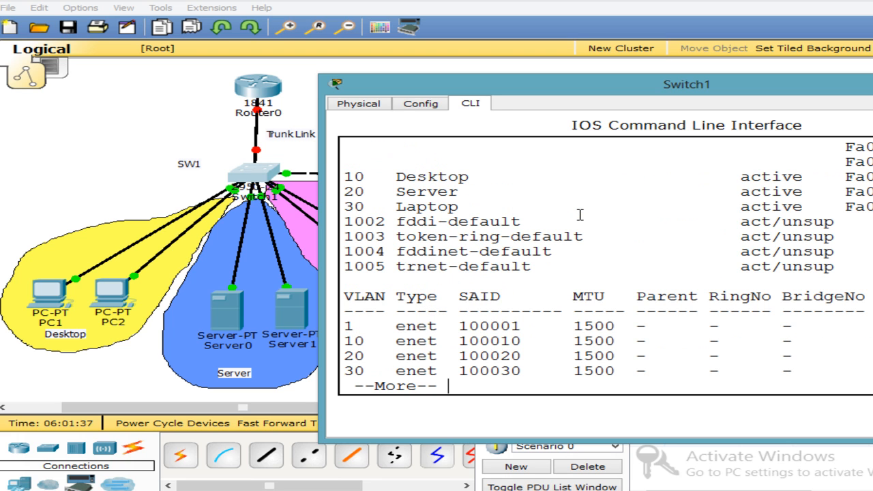
{"action": "left_click_drag", "start_coordinate": [503, 92], "coordinate": [280, 99]}
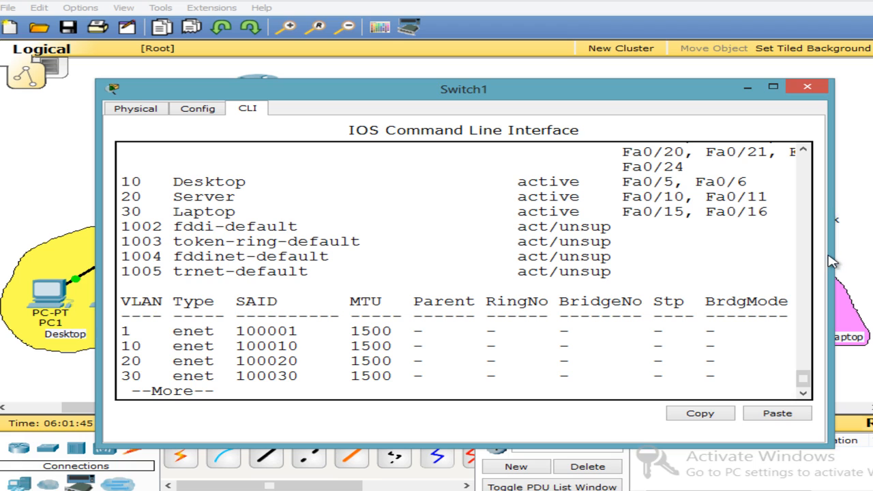
{"action": "left_click_drag", "start_coordinate": [831, 261], "coordinate": [870, 262]}
{"action": "left_click_drag", "start_coordinate": [125, 183], "coordinate": [770, 185]}
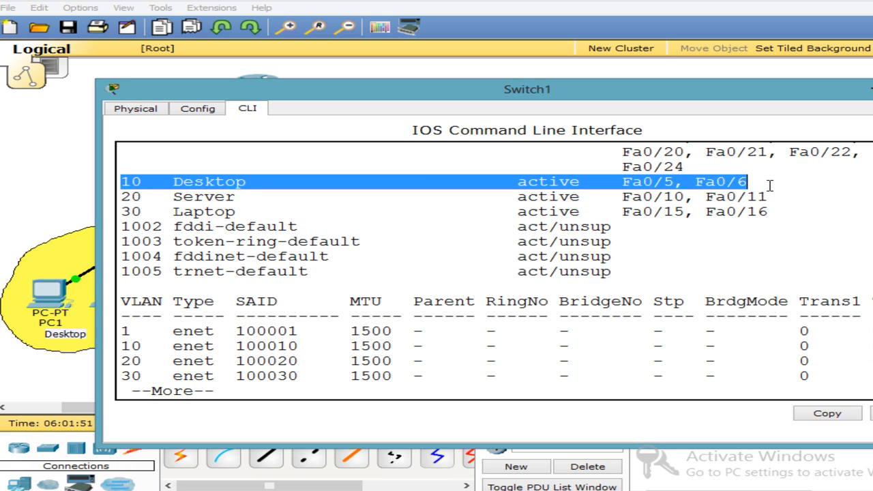
{"action": "left_click_drag", "start_coordinate": [125, 197], "coordinate": [802, 196]}
{"action": "left_click_drag", "start_coordinate": [120, 212], "coordinate": [779, 207]}
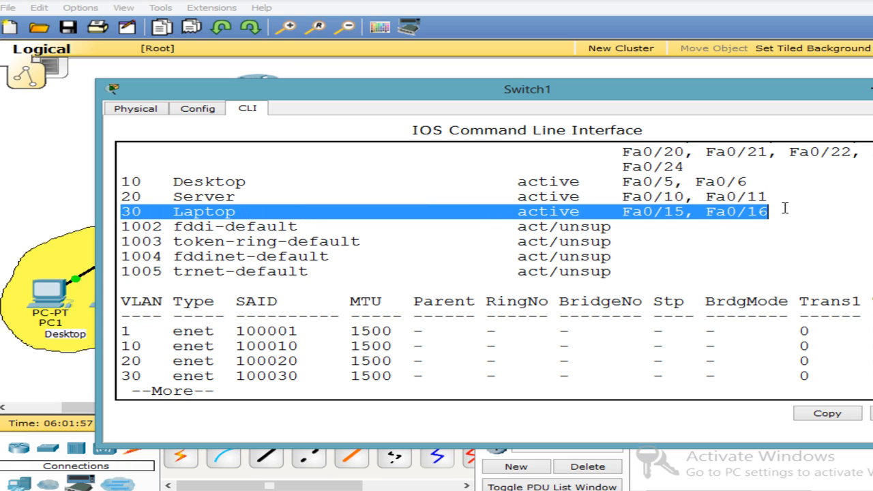
{"action": "left_click", "coordinate": [40, 178]}
Open the command line of SW2 and enter privileged EXEC mode
{"action": "left_click", "coordinate": [729, 185]}
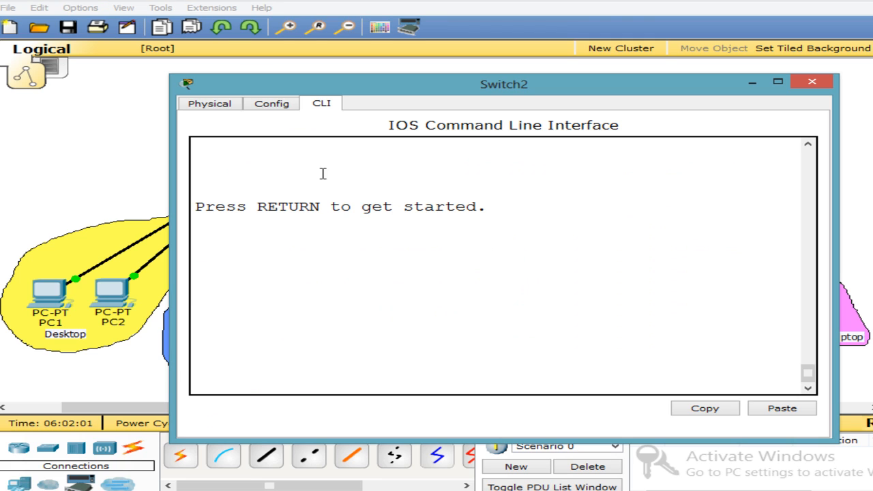
{"action": "key", "text": "Return"}
{"action": "key", "text": "Return"}
{"action": "type", "text": "ena"}
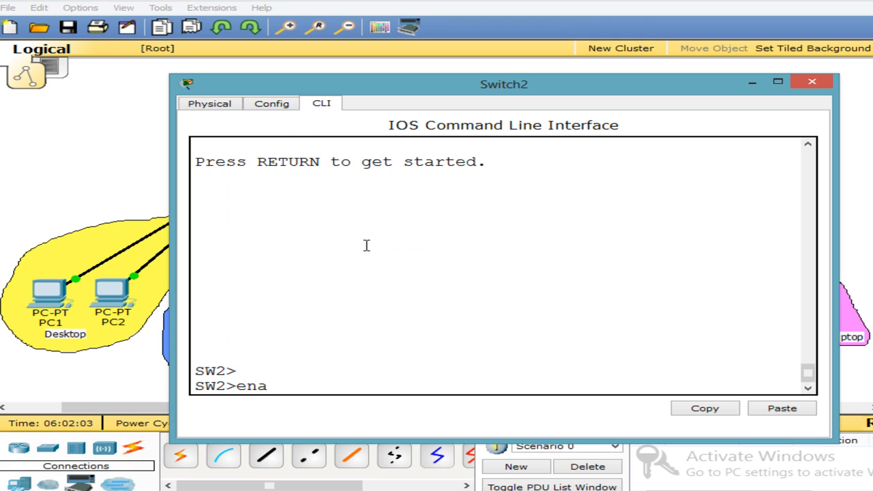
{"action": "key", "text": "Return"}
Show the VLAN table on SW2 and examine the port assigned to each of VLANs 10, 20 and 30
{"action": "type", "text": "sh"}
{"action": "key", "text": "Tab"}
{"action": "type", "text": "vl"}
{"action": "key", "text": "Return"}
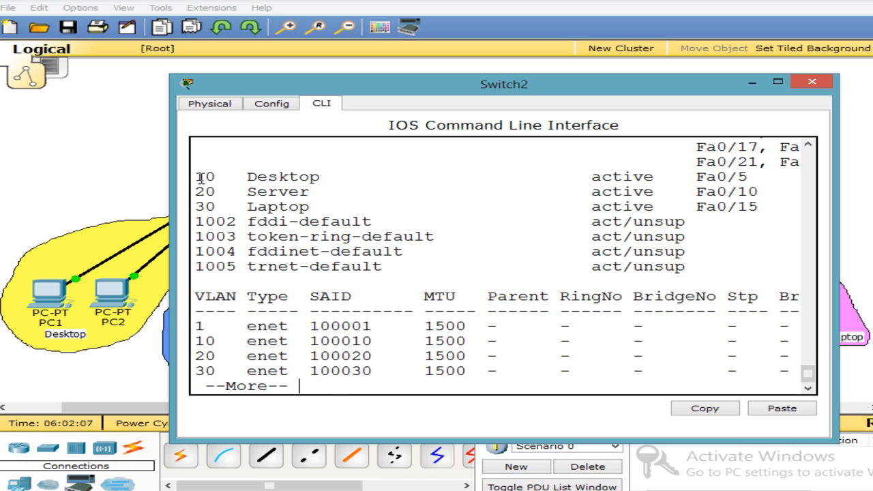
{"action": "left_click_drag", "start_coordinate": [208, 176], "coordinate": [774, 178]}
{"action": "left_click_drag", "start_coordinate": [247, 193], "coordinate": [725, 198]}
{"action": "left_click_drag", "start_coordinate": [244, 206], "coordinate": [779, 206]}
{"action": "left_click", "coordinate": [129, 158]}
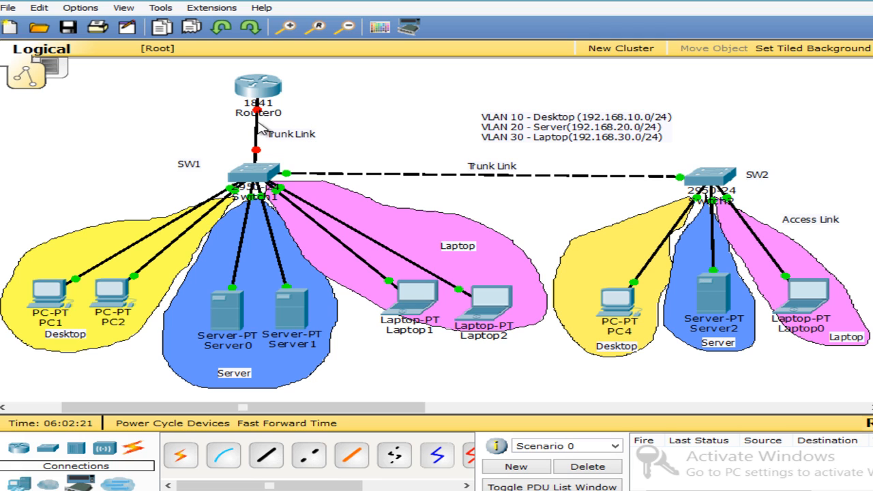
Open the command line of Router0 and answer no to the initial configuration dialog
{"action": "left_click", "coordinate": [273, 92]}
{"action": "left_click", "coordinate": [325, 103]}
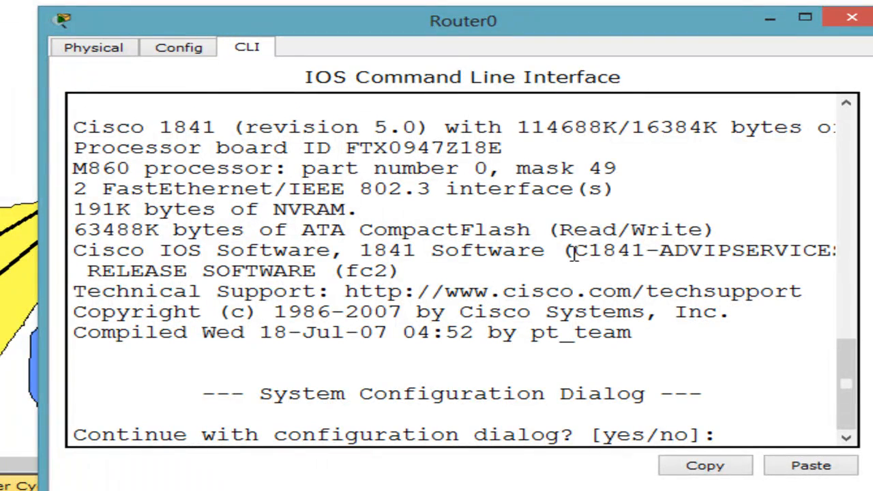
{"action": "type", "text": "no"}
{"action": "key", "text": "Return"}
{"action": "key", "text": "Return"}
{"action": "key", "text": "Return"}
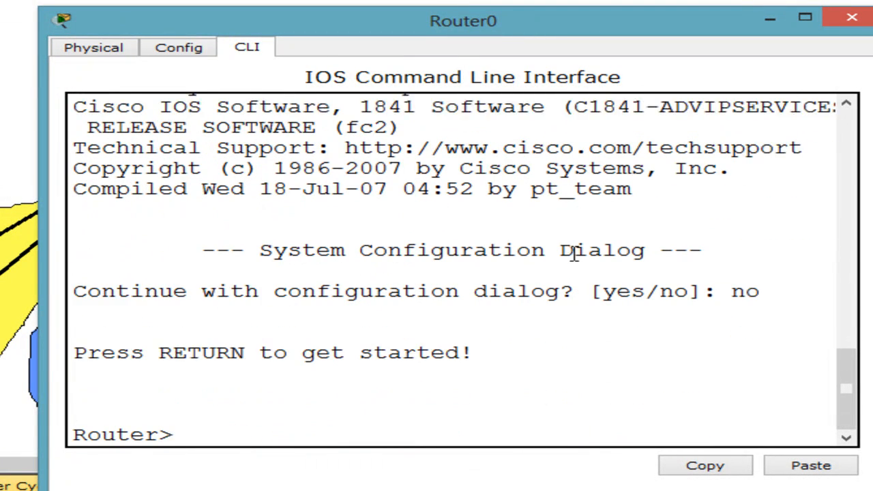
Enter global configuration mode on Router0 and set its hostname to IVR
{"action": "type", "text": "ena"}
{"action": "key", "text": "Return"}
{"action": "type", "text": "conf t"}
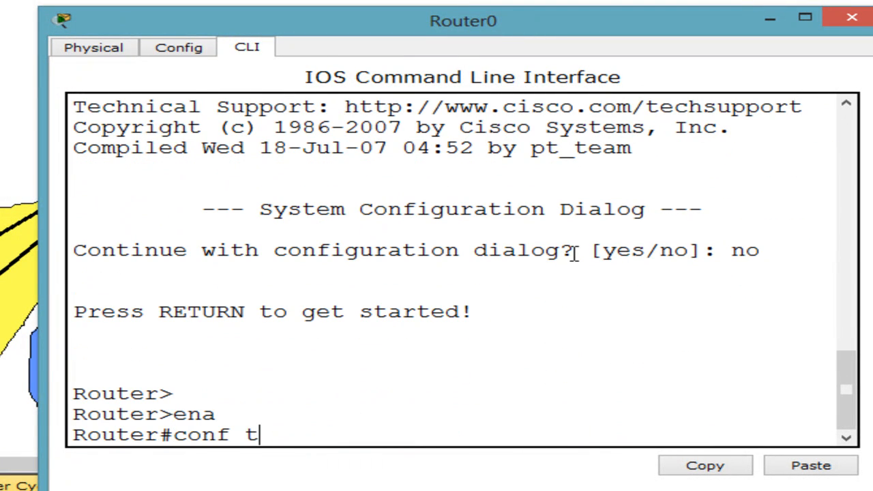
{"action": "key", "text": "Return"}
{"action": "type", "text": "ho"}
{"action": "key", "text": "Tab"}
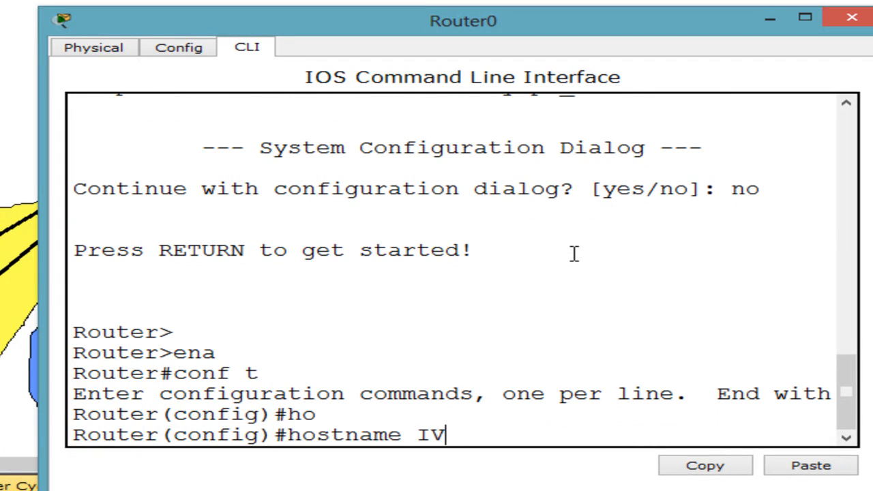
{"action": "type", "text": "IVR"}
{"action": "key", "text": "Return"}
{"action": "key", "text": "Return"}
{"action": "key", "text": "Return"}
{"action": "key", "text": "Return"}
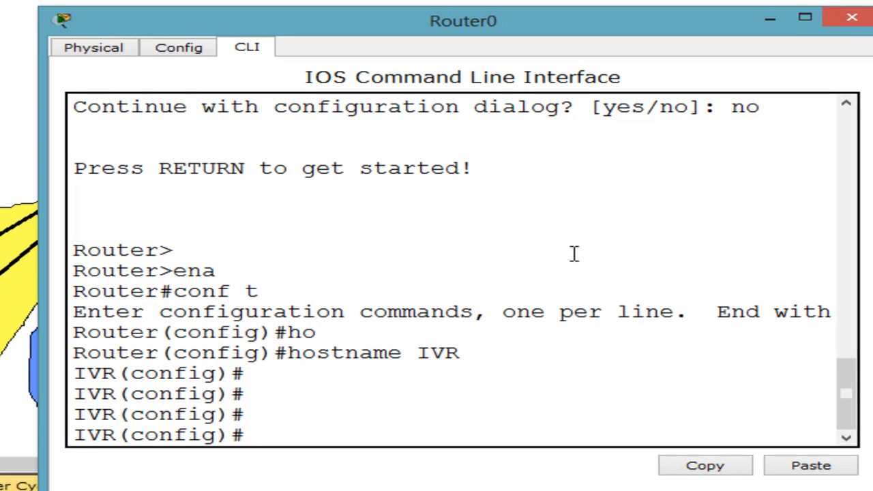
Enable Router0's interface FastEthernet 0/0 with the no shutdown command
{"action": "type", "text": "in"}
{"action": "key", "text": "Tab"}
{"action": "type", "text": "f"}
{"action": "key", "text": "Tab"}
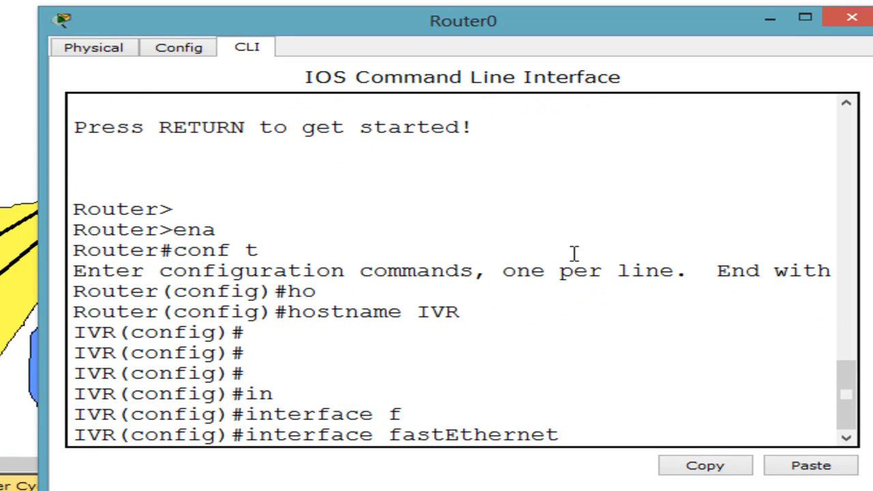
{"action": "type", "text": "0/0"}
{"action": "key", "text": "Return"}
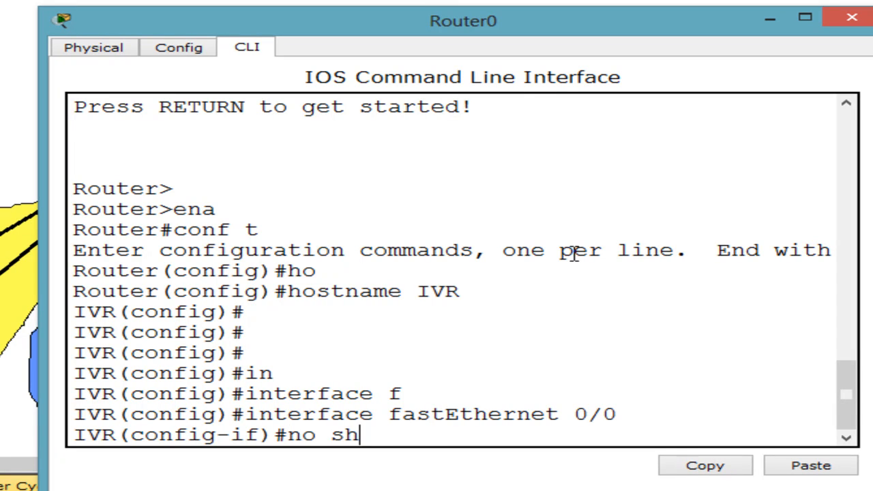
{"action": "type", "text": "no sh"}
{"action": "key", "text": "Tab"}
{"action": "key", "text": "Return"}
{"action": "key", "text": "Return"}
{"action": "key", "text": "Return"}
Leave configuration mode on Router0 and save its running configuration with the wr command
{"action": "type", "text": "end"}
{"action": "key", "text": "Return"}
{"action": "type", "text": "wr"}
{"action": "key", "text": "Return"}
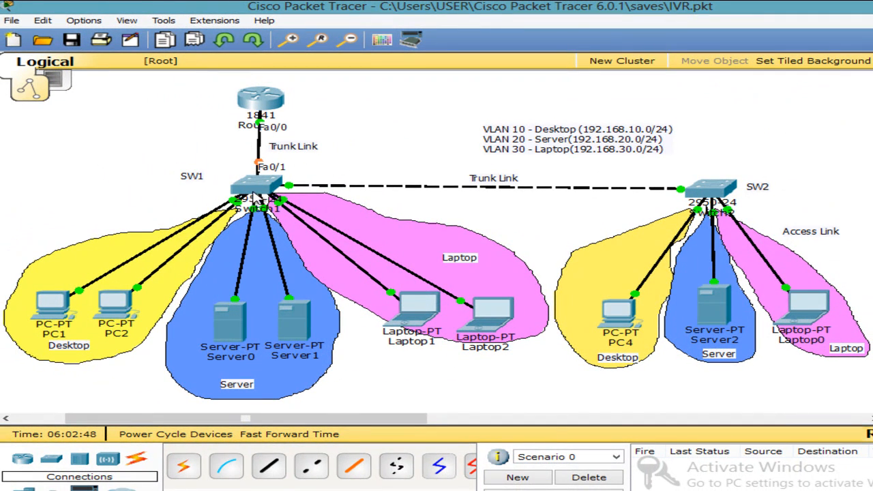
Add the note "Desktop GW - 192.168.10.1" to the left of the link between Router0 and SW1
{"action": "mouse_move", "coordinate": [261, 190]}
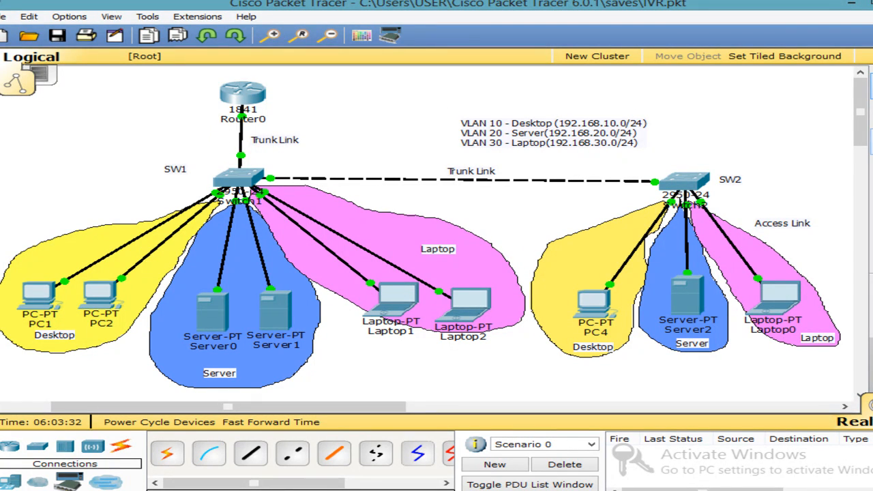
{"action": "left_click", "coordinate": [120, 113]}
{"action": "type", "text": "1"}
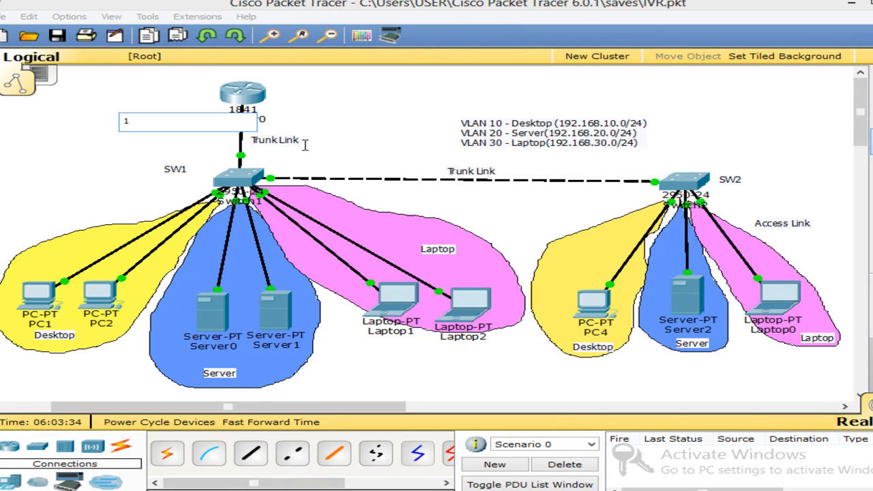
{"action": "type", "text": "92.168.10.1"}
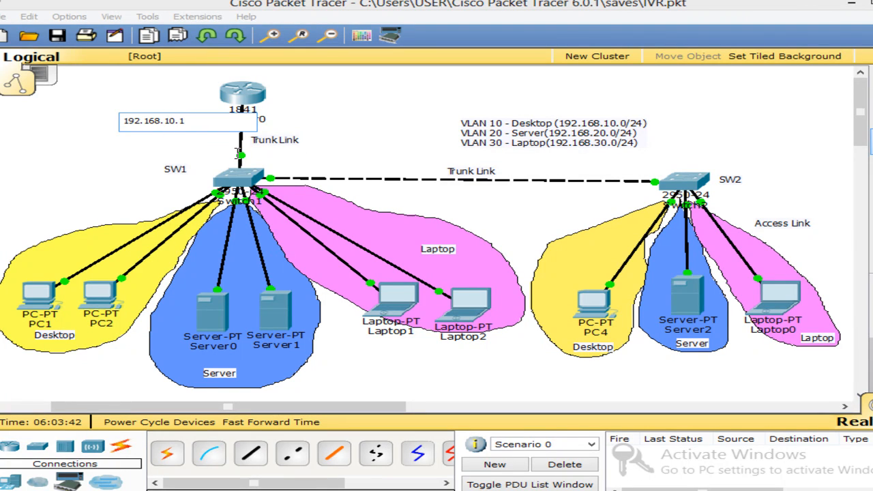
{"action": "type", "text": "Deskt"}
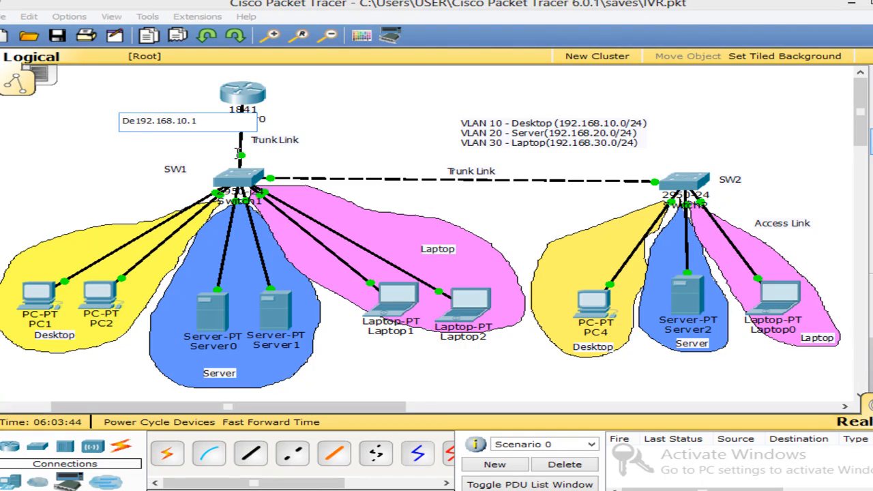
{"action": "type", "text": "op GW -"}
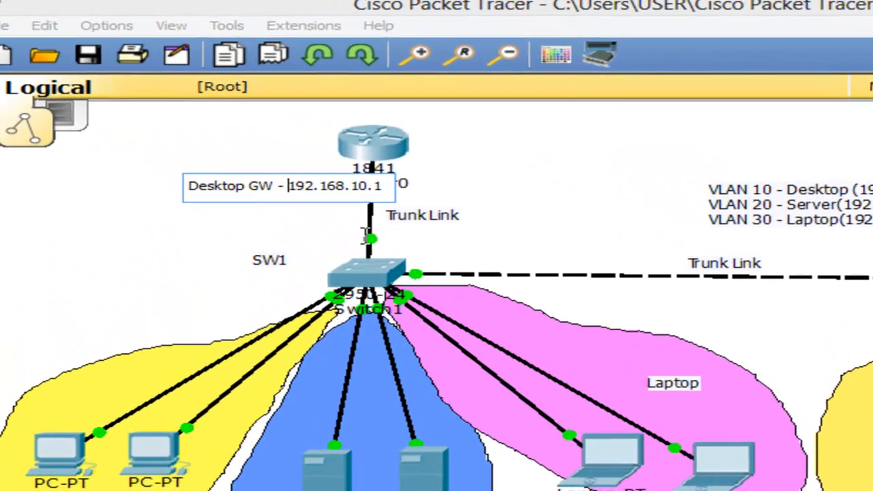
{"action": "left_click", "coordinate": [181, 224]}
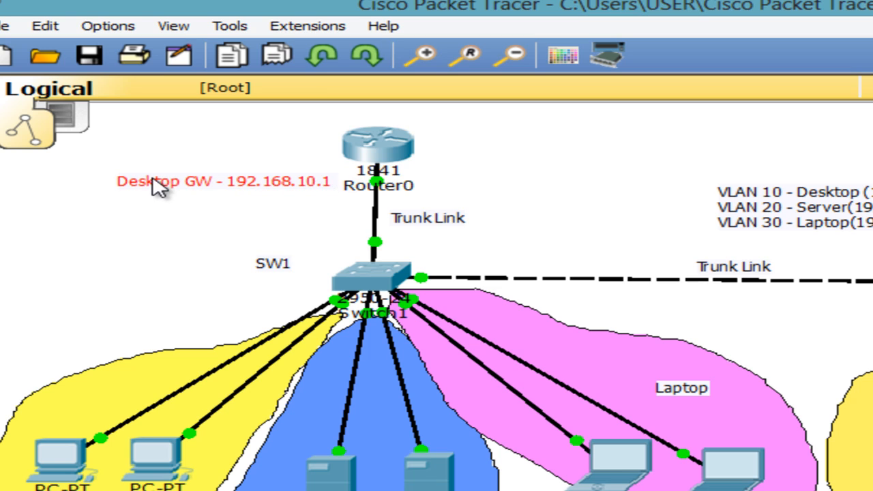
Duplicate the Desktop GW note, place the copy directly below it and change its text to "Server GW - 192.168.20.1"
{"action": "key", "text": "ctrl+c"}
{"action": "key", "text": "ctrl+v"}
{"action": "left_click_drag", "start_coordinate": [180, 121], "coordinate": [75, 197]}
{"action": "double_click", "coordinate": [189, 205]}
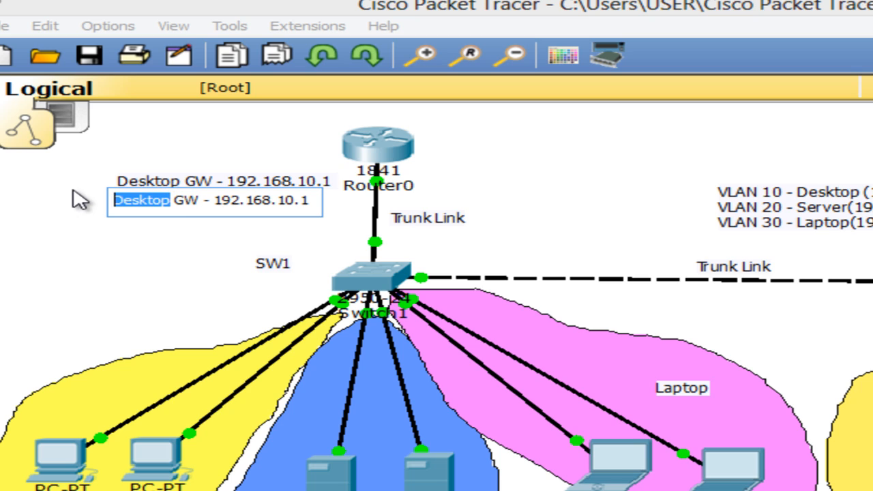
{"action": "type", "text": "Server"}
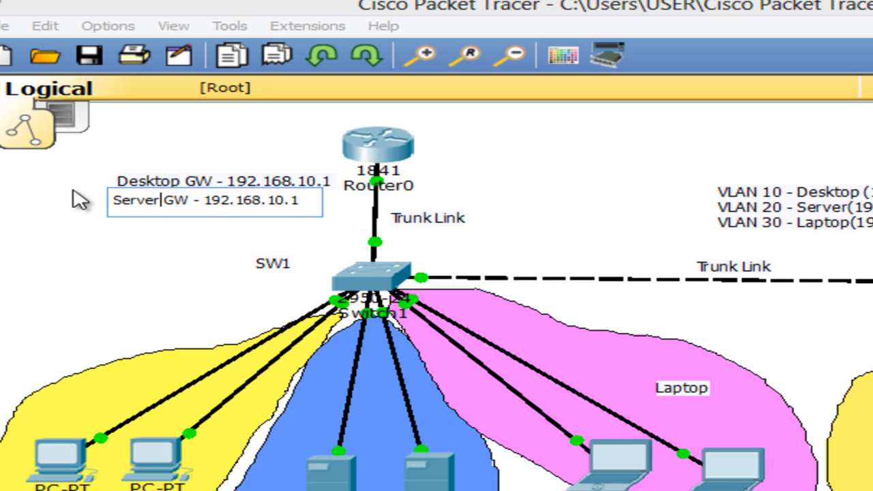
{"action": "left_click", "coordinate": [159, 236]}
{"action": "double_click", "coordinate": [287, 204]}
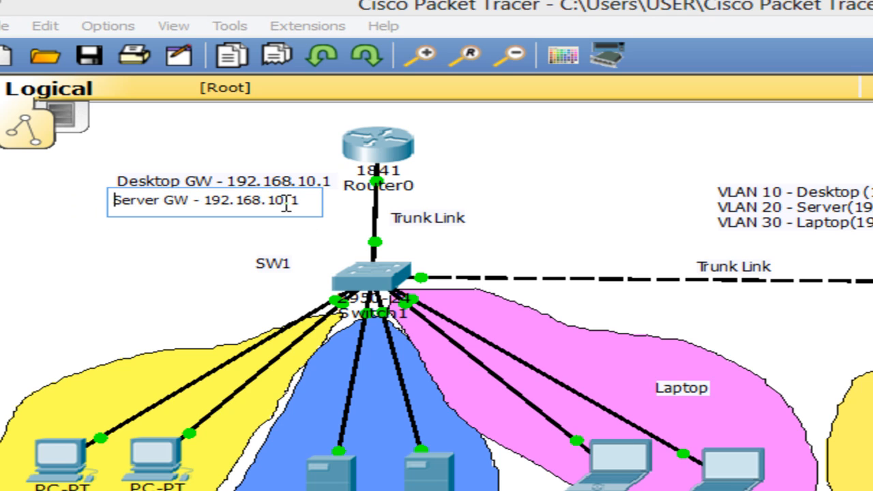
{"action": "type", "text": "2"}
{"action": "left_click", "coordinate": [229, 269]}
{"action": "mouse_move", "coordinate": [234, 197]}
{"action": "left_mouse_down"}
{"action": "mouse_move", "coordinate": [242, 212]}
{"action": "mouse_move", "coordinate": [228, 200]}
{"action": "left_mouse_up"}
Duplicate the Server GW note, place the copy directly below it and change its text to "Laptop GW - 192.168.30.1"
{"action": "key", "text": "ctrl+c"}
{"action": "key", "text": "ctrl+v"}
{"action": "left_click_drag", "start_coordinate": [189, 153], "coordinate": [68, 226]}
{"action": "double_click", "coordinate": [186, 228]}
{"action": "type", "text": "Laptop"}
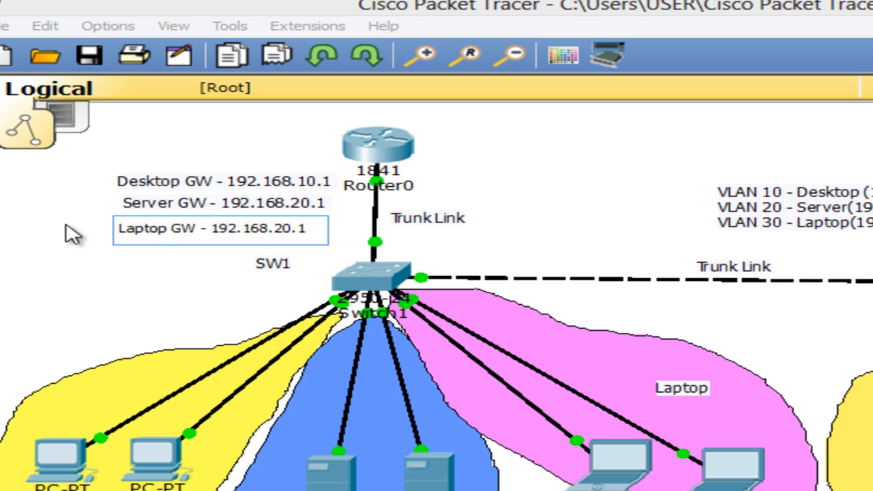
{"action": "left_click", "coordinate": [78, 283]}
{"action": "left_click", "coordinate": [167, 203]}
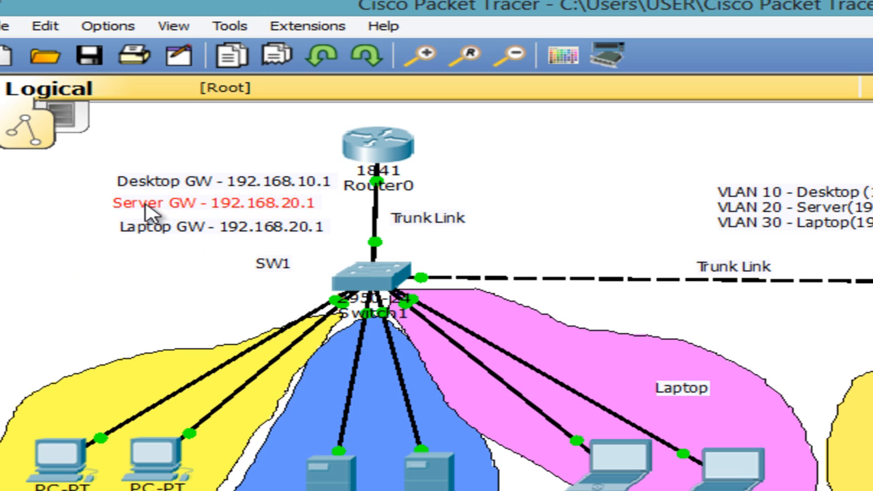
{"action": "double_click", "coordinate": [239, 227]}
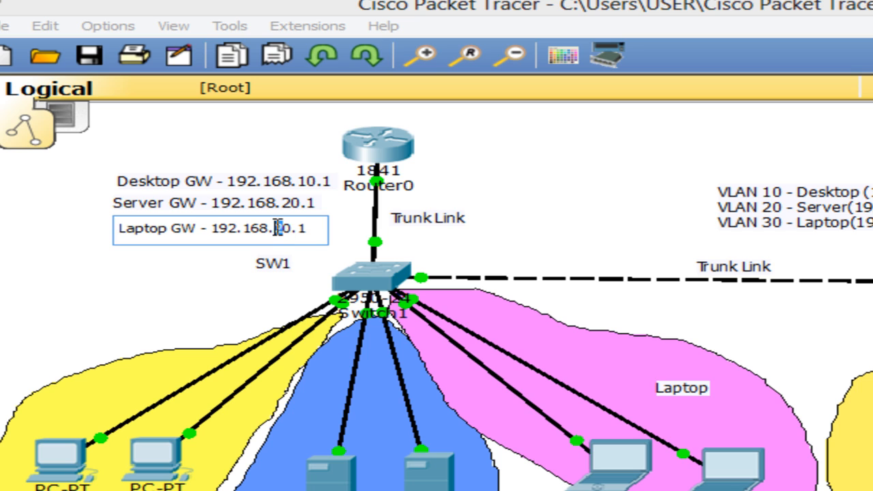
{"action": "type", "text": "3"}
{"action": "left_click", "coordinate": [526, 191]}
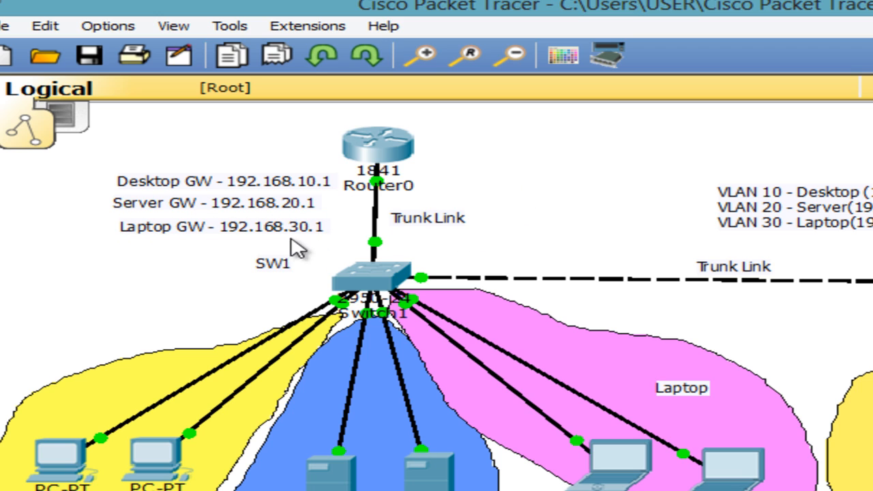
Align the three gateway notes and move them up beside Router0, then shift Router0 slightly upward
{"action": "left_click", "coordinate": [139, 202]}
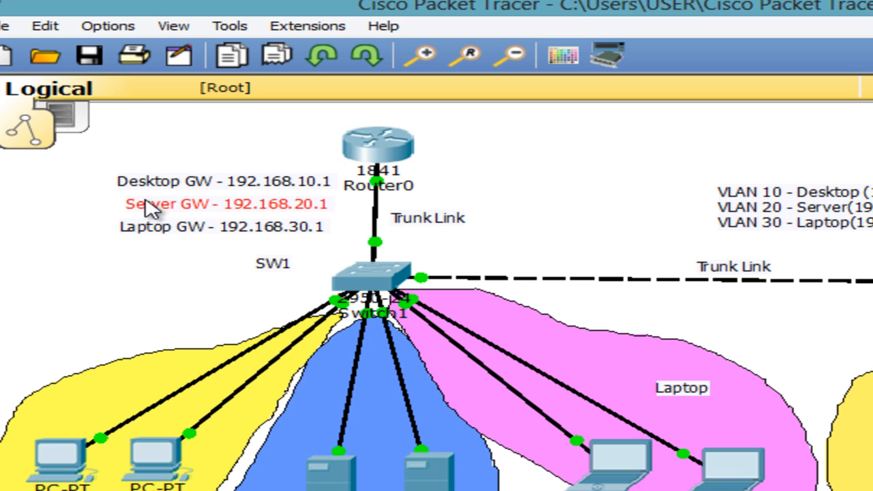
{"action": "left_click_drag", "start_coordinate": [142, 137], "coordinate": [201, 250]}
{"action": "left_click_drag", "start_coordinate": [185, 211], "coordinate": [175, 206]}
{"action": "left_click", "coordinate": [163, 251]}
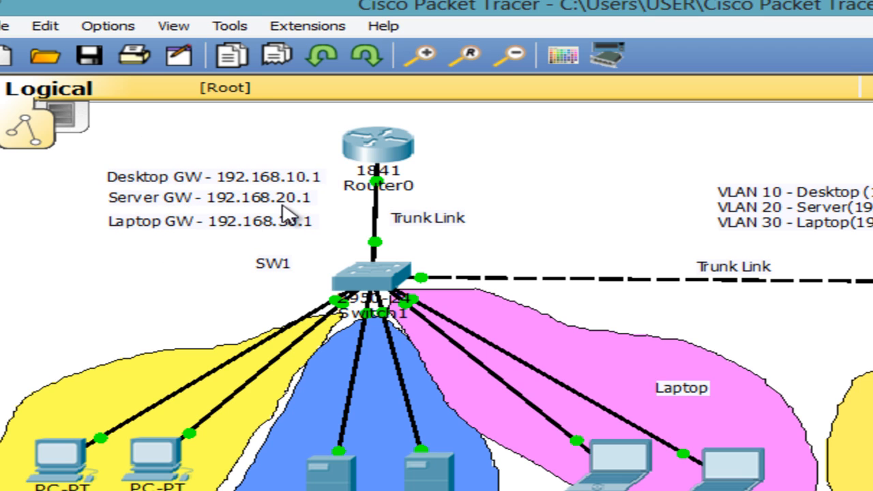
{"action": "left_click_drag", "start_coordinate": [164, 265], "coordinate": [157, 177]}
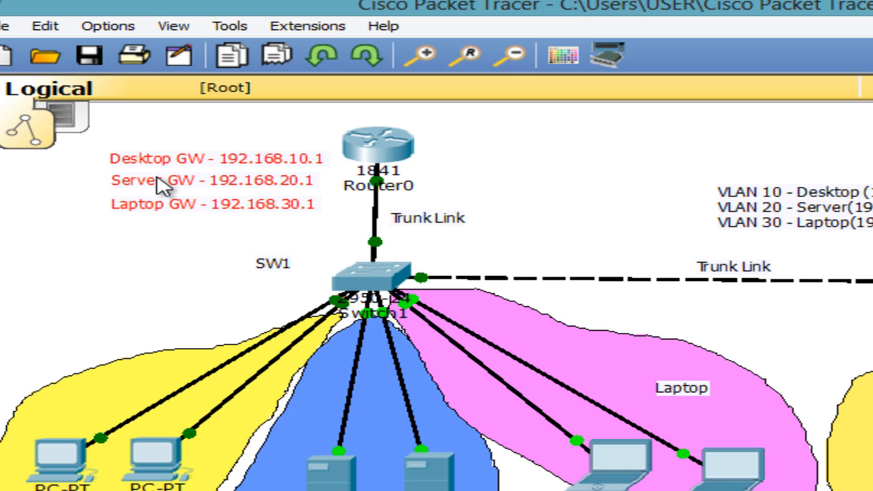
{"action": "left_click", "coordinate": [167, 261]}
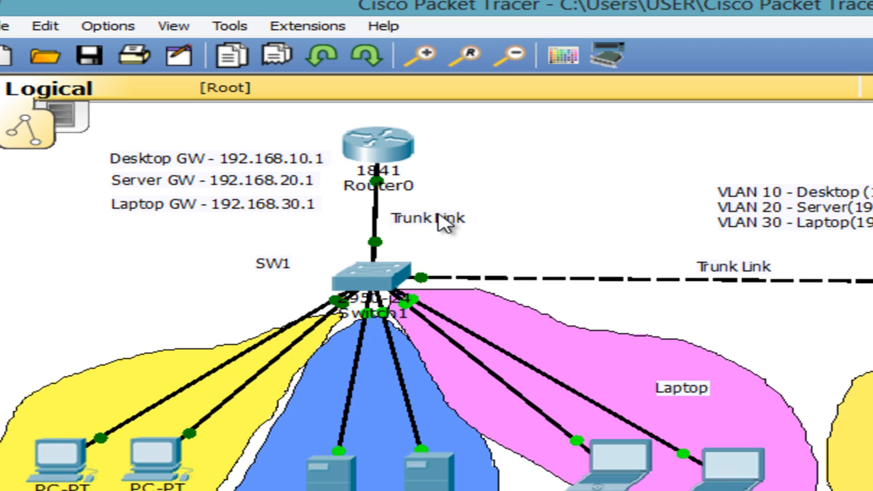
{"action": "left_click_drag", "start_coordinate": [397, 161], "coordinate": [400, 154]}
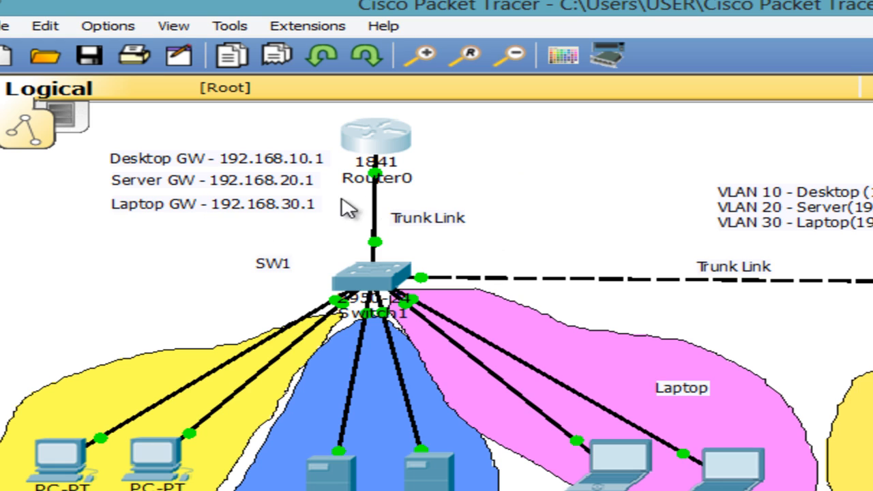
Set PC1's default gateway to the Desktop gateway address 192.168.10.1 and copy that address for reuse
{"action": "left_click", "coordinate": [292, 163]}
{"action": "left_click_drag", "start_coordinate": [314, 160], "coordinate": [210, 160]}
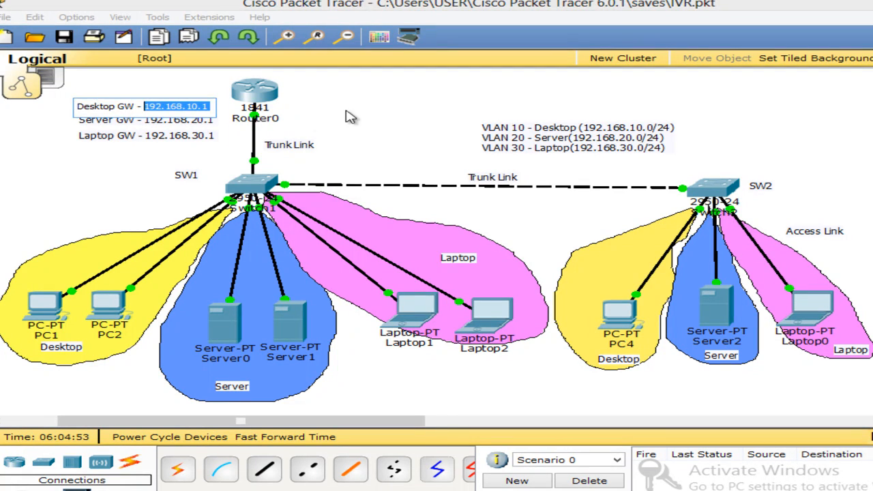
{"action": "left_click", "coordinate": [382, 112]}
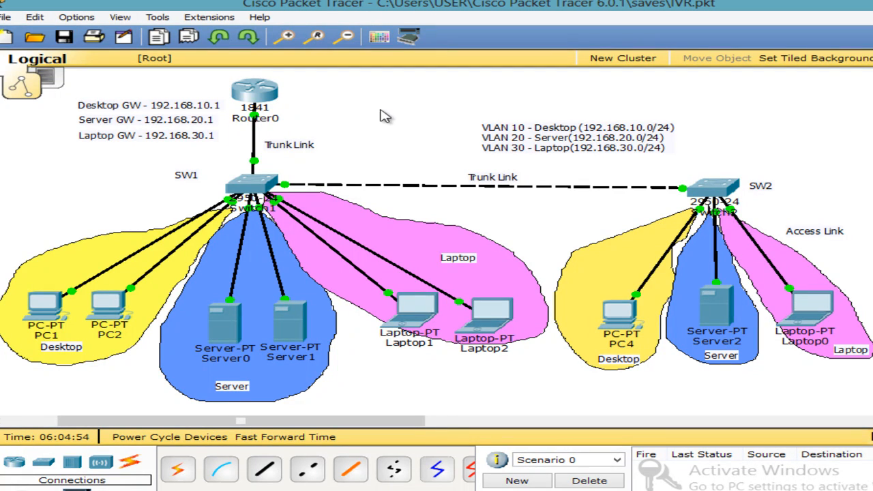
{"action": "left_click", "coordinate": [48, 306]}
{"action": "left_click", "coordinate": [265, 185]}
{"action": "key", "text": "ctrl+v"}
{"action": "left_click", "coordinate": [635, 123]}
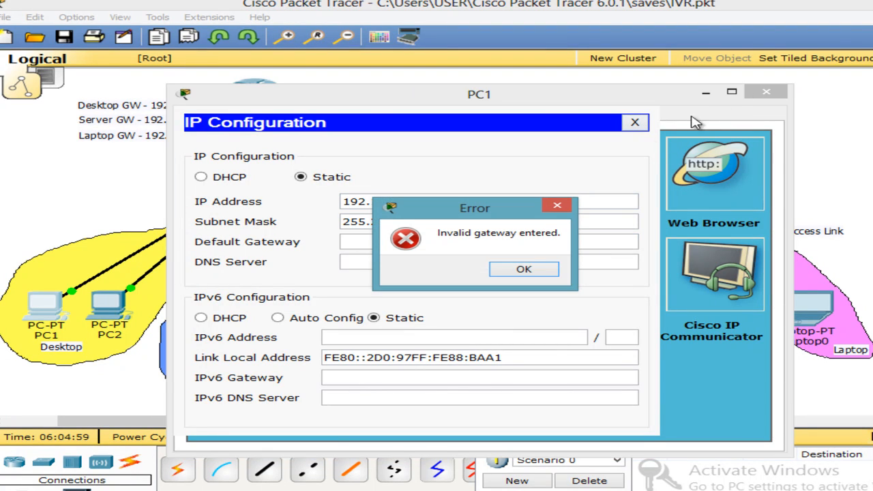
{"action": "left_click", "coordinate": [523, 270]}
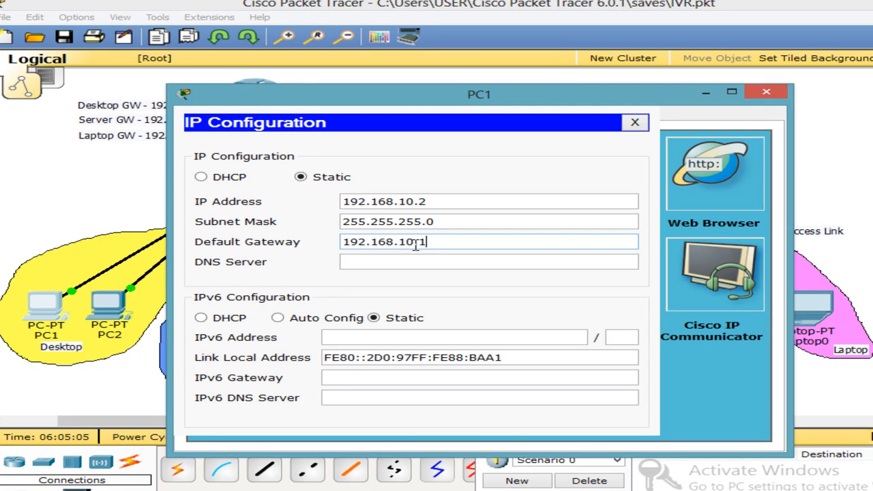
{"action": "left_click_drag", "start_coordinate": [431, 244], "coordinate": [217, 245]}
{"action": "left_click", "coordinate": [641, 125]}
{"action": "left_click", "coordinate": [766, 92]}
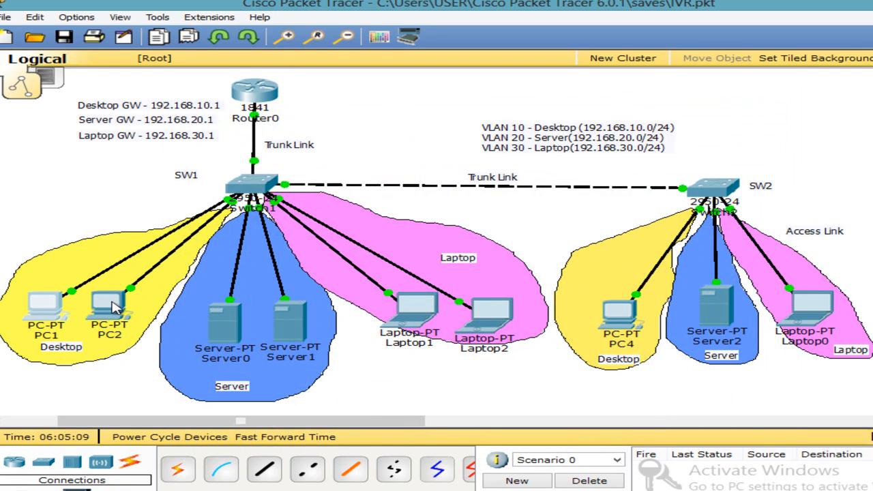
Set PC2's default gateway to 192.168.10.1 and close its configuration window
{"action": "left_click", "coordinate": [112, 304]}
{"action": "left_click", "coordinate": [744, 133]}
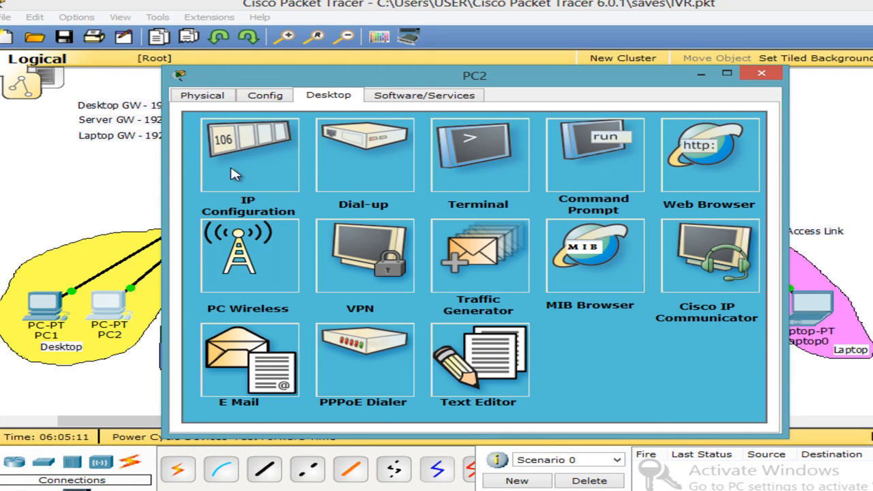
{"action": "left_click", "coordinate": [245, 167]}
{"action": "type", "text": "192.168.10.1"}
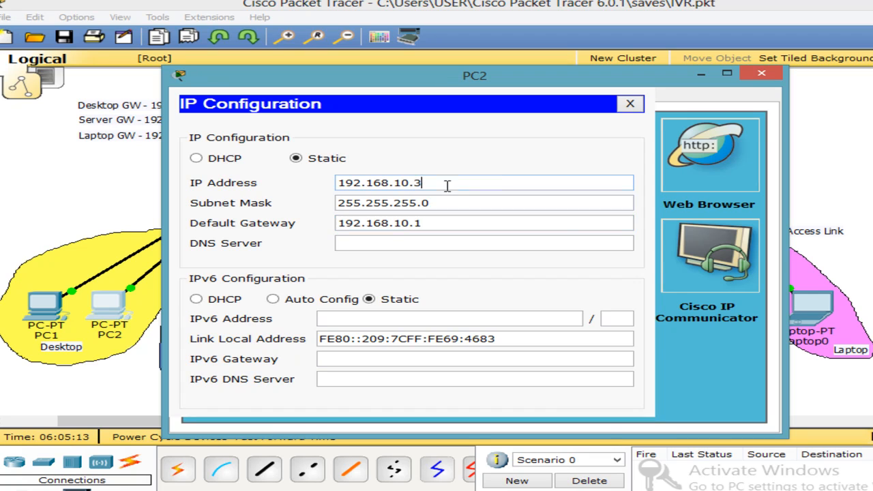
{"action": "left_click", "coordinate": [630, 104]}
{"action": "left_click", "coordinate": [760, 74]}
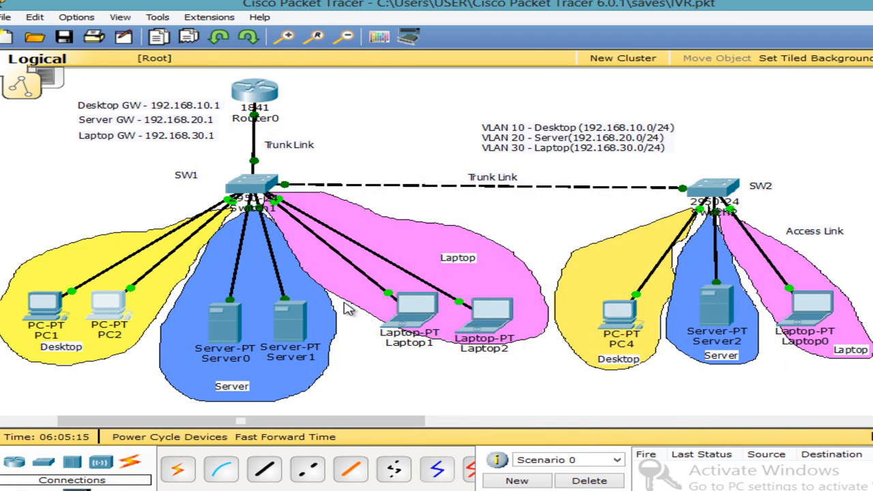
Set PC4's default gateway to 192.168.10.1 and close its configuration window
{"action": "left_click", "coordinate": [626, 312]}
{"action": "left_click", "coordinate": [275, 174]}
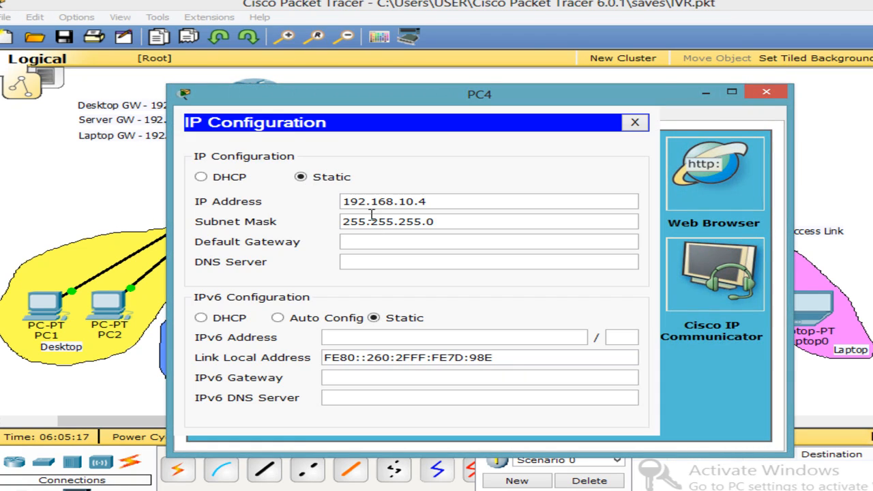
{"action": "type", "text": "192.168.10.1"}
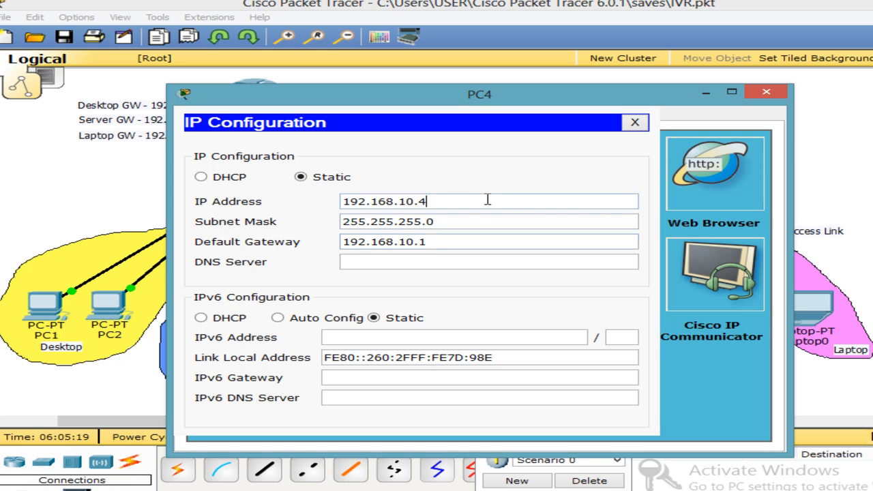
{"action": "left_click", "coordinate": [635, 122]}
{"action": "left_click", "coordinate": [766, 92]}
Set Server0's default gateway to 192.168.20.1, reusing its IP address as the base, and copy the gateway address
{"action": "left_click", "coordinate": [228, 329]}
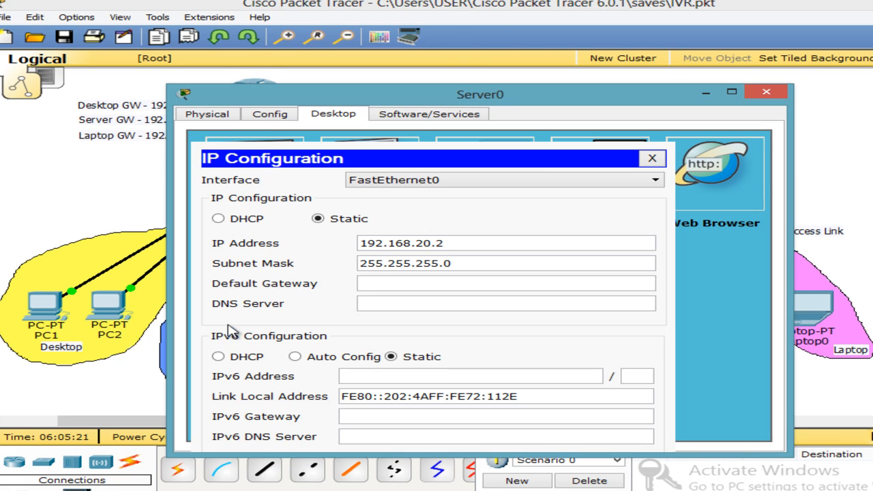
{"action": "left_click_drag", "start_coordinate": [478, 250], "coordinate": [253, 252]}
{"action": "key", "text": "ctrl+c"}
{"action": "left_click", "coordinate": [405, 281]}
{"action": "key", "text": "ctrl+v"}
{"action": "left_click_drag", "start_coordinate": [410, 283], "coordinate": [452, 302]}
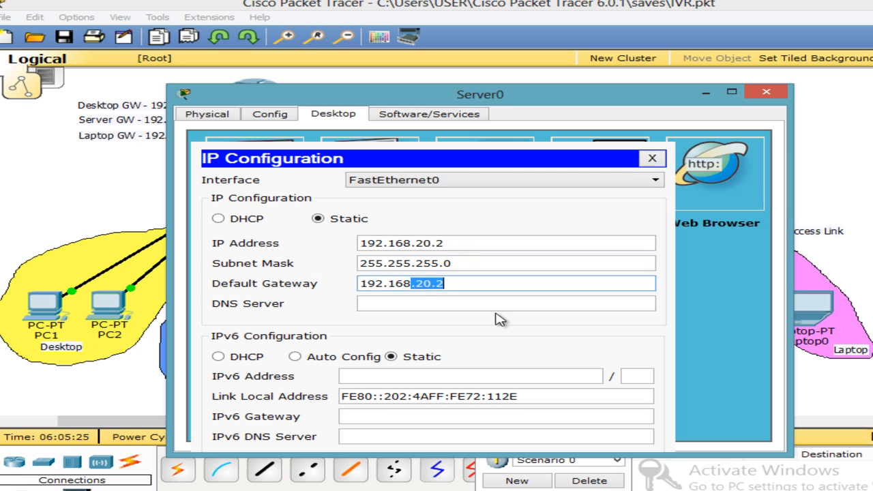
{"action": "left_click", "coordinate": [471, 287]}
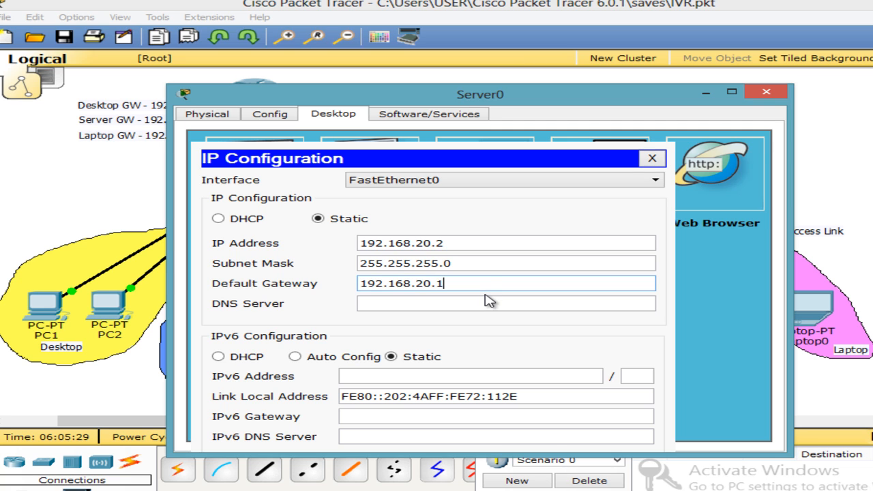
{"action": "left_click_drag", "start_coordinate": [487, 284], "coordinate": [242, 290]}
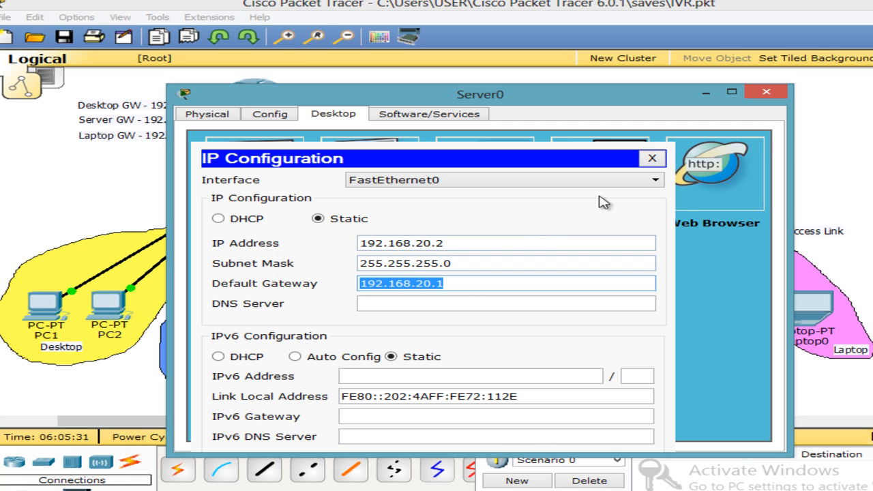
{"action": "left_click", "coordinate": [652, 158]}
{"action": "left_click", "coordinate": [766, 91]}
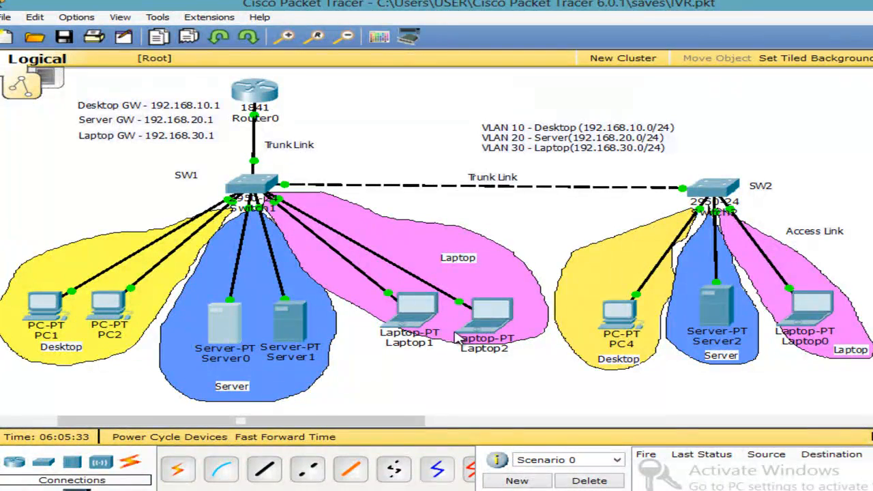
Set Server1's default gateway to 192.168.20.1 and close its configuration window
{"action": "left_click", "coordinate": [292, 311]}
{"action": "left_click", "coordinate": [256, 179]}
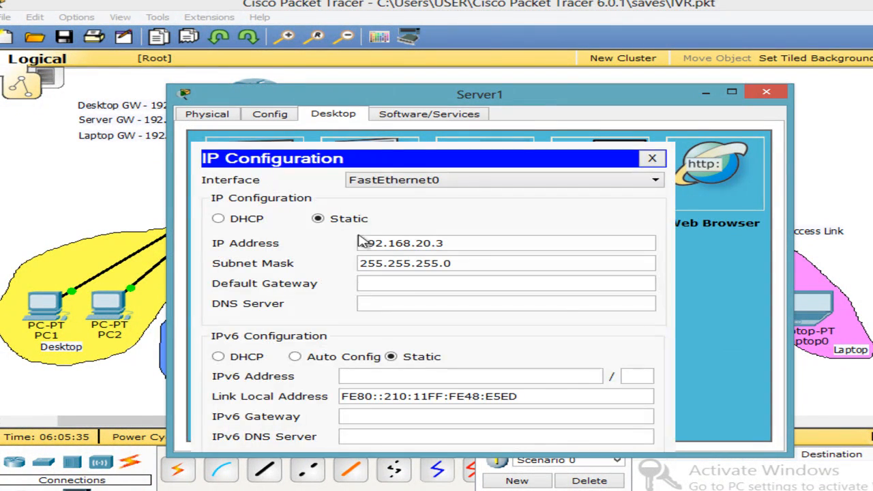
{"action": "left_click", "coordinate": [400, 282]}
{"action": "type", "text": "192.168.20.1"}
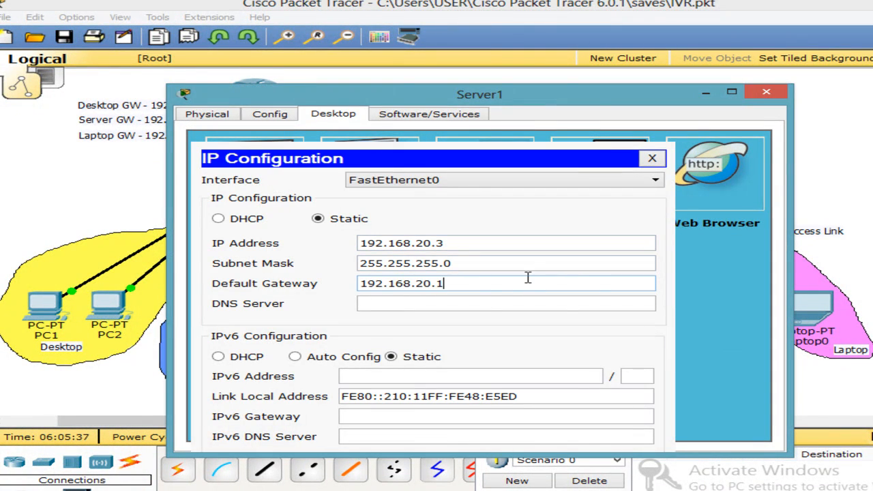
{"action": "left_click", "coordinate": [653, 158]}
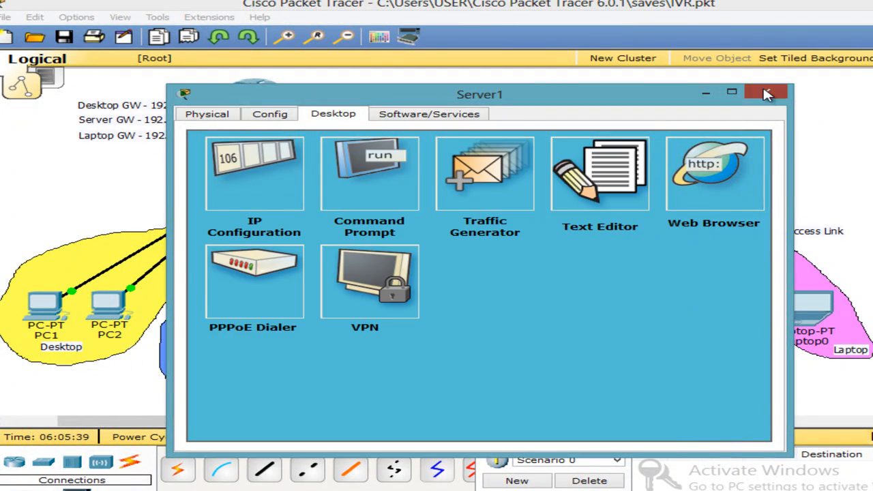
{"action": "left_click", "coordinate": [766, 91]}
Set Server2's default gateway to 192.168.20.1 and close its configuration window
{"action": "left_click", "coordinate": [717, 307]}
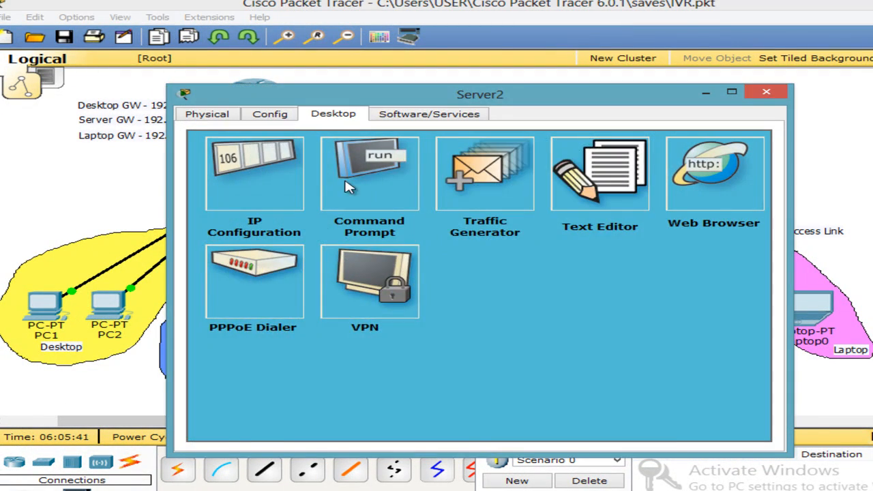
{"action": "left_click", "coordinate": [249, 172]}
{"action": "type", "text": "192.168.20.1"}
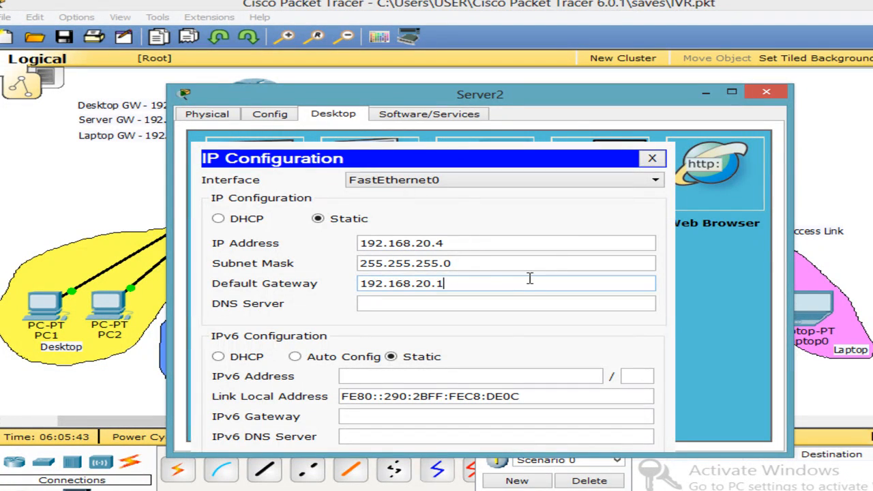
{"action": "left_click", "coordinate": [652, 158]}
{"action": "left_click", "coordinate": [767, 91]}
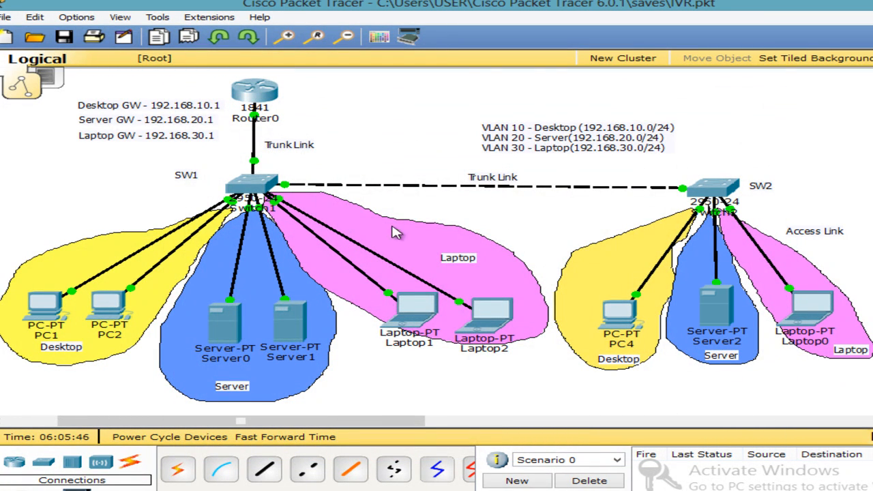
Set Laptop1's default gateway to 192.168.30.1, reusing its IP address as the base, and copy the gateway address
{"action": "left_click", "coordinate": [417, 312]}
{"action": "left_click", "coordinate": [224, 178]}
{"action": "left_click", "coordinate": [388, 241]}
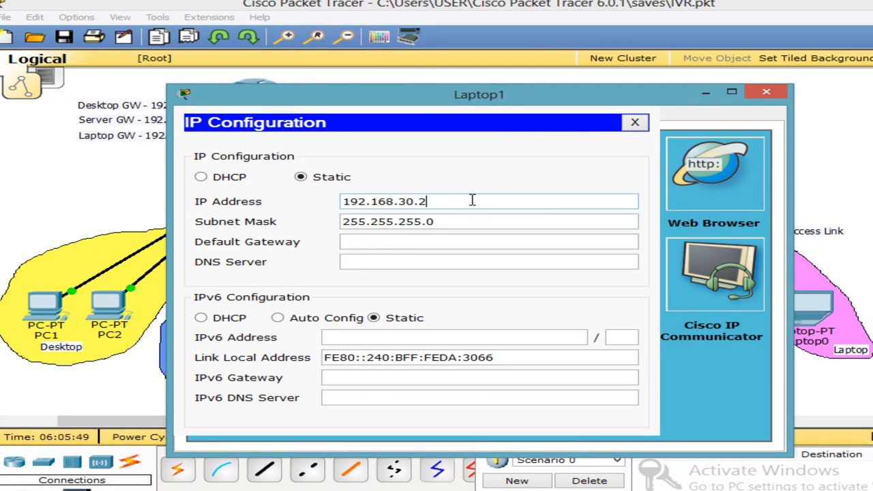
{"action": "left_click_drag", "start_coordinate": [477, 199], "coordinate": [279, 208]}
{"action": "key", "text": "ctrl+c"}
{"action": "left_click", "coordinate": [393, 243]}
{"action": "key", "text": "ctrl+v"}
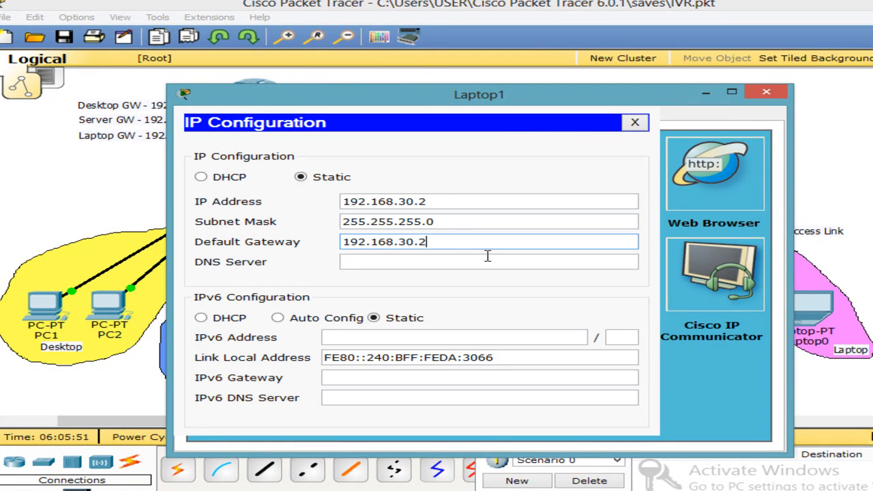
{"action": "left_click_drag", "start_coordinate": [434, 242], "coordinate": [217, 247]}
{"action": "key", "text": "ctrl+c"}
{"action": "left_click", "coordinate": [635, 122]}
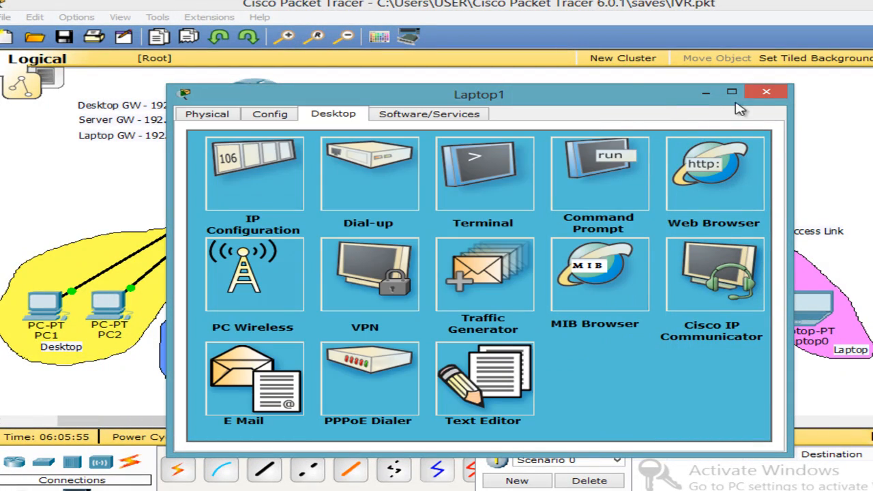
{"action": "left_click", "coordinate": [767, 91]}
Set Laptop2's default gateway to 192.168.30.1 and close its configuration window
{"action": "left_click", "coordinate": [485, 310]}
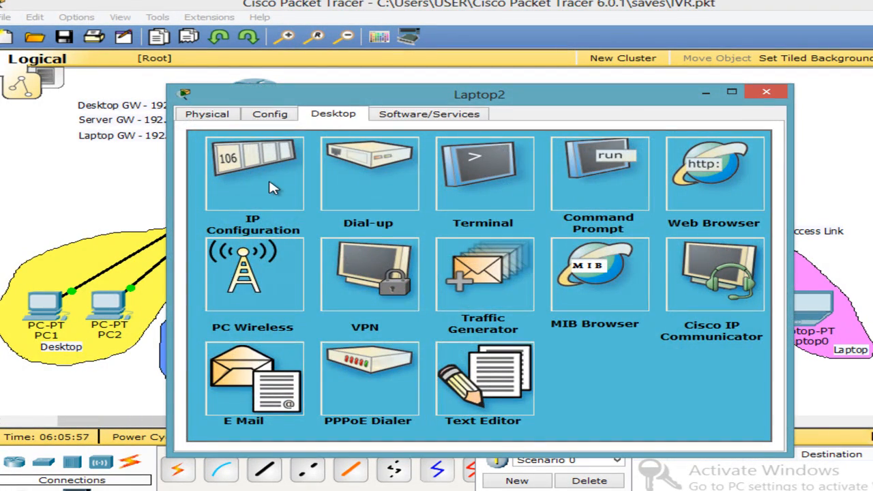
{"action": "left_click", "coordinate": [274, 186]}
{"action": "key", "text": "ctrl+v"}
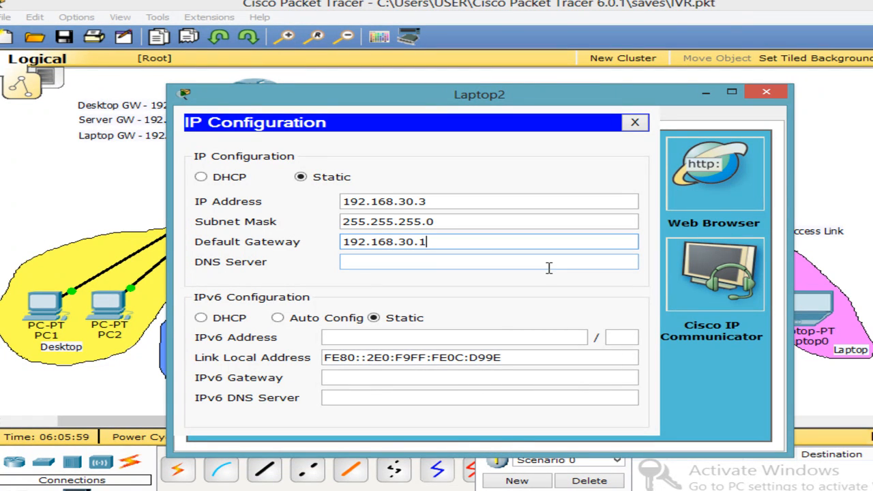
{"action": "left_click", "coordinate": [766, 92]}
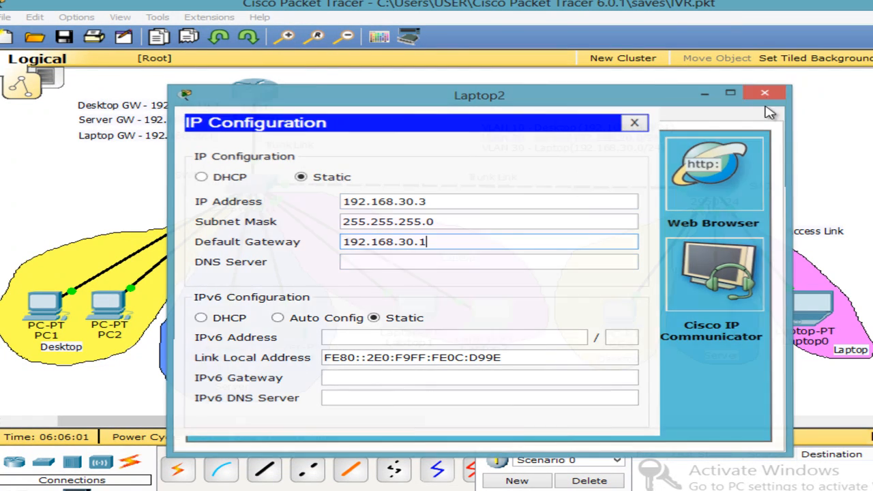
Set Laptop0's default gateway to 192.168.30.1 and close its configuration window
{"action": "left_click", "coordinate": [815, 312]}
{"action": "left_click", "coordinate": [276, 179]}
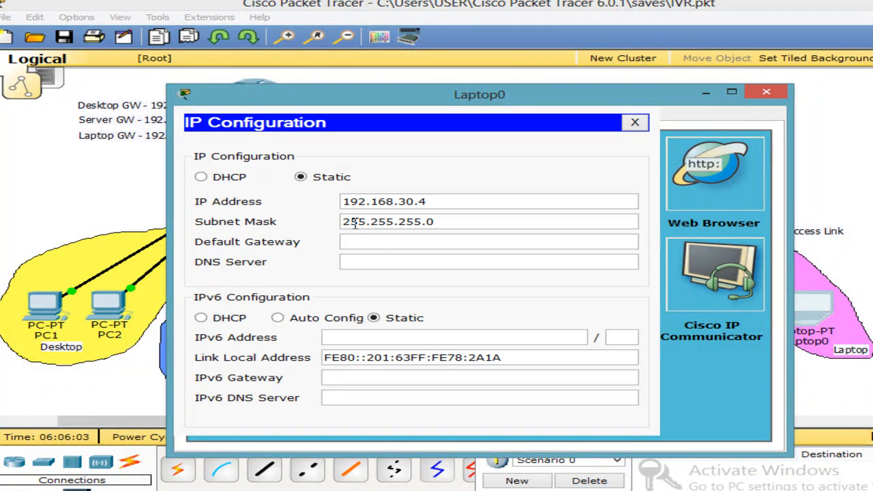
{"action": "left_click", "coordinate": [374, 244]}
{"action": "key", "text": "ctrl+v"}
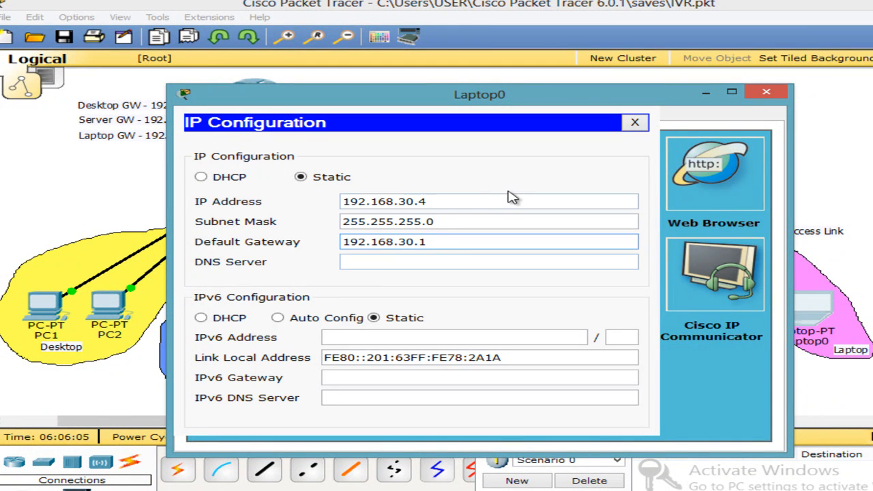
{"action": "left_click", "coordinate": [634, 122]}
{"action": "left_click", "coordinate": [766, 91]}
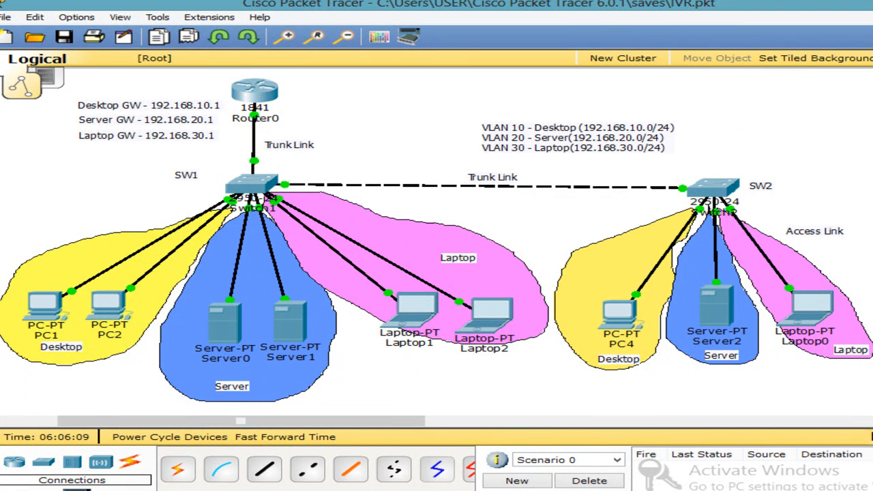
Open Router0's command line and enter global configuration mode with conf terminal
{"action": "mouse_move", "coordinate": [258, 95]}
{"action": "left_click", "coordinate": [259, 103]}
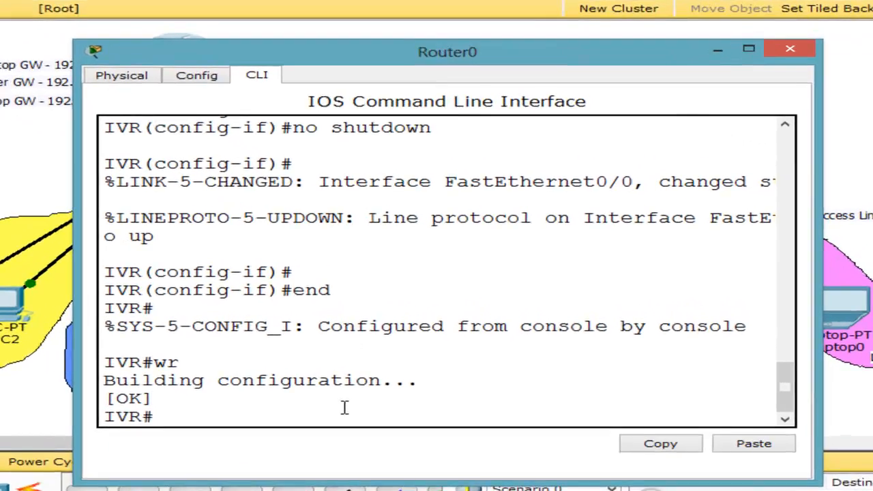
{"action": "type", "text": "conf t"}
{"action": "key", "text": "Tab"}
{"action": "key", "text": "Return"}
Check which router port the trunk link uses, and create subinterface fastEthernet 0/0.10 on Router0
{"action": "type", "text": "inf"}
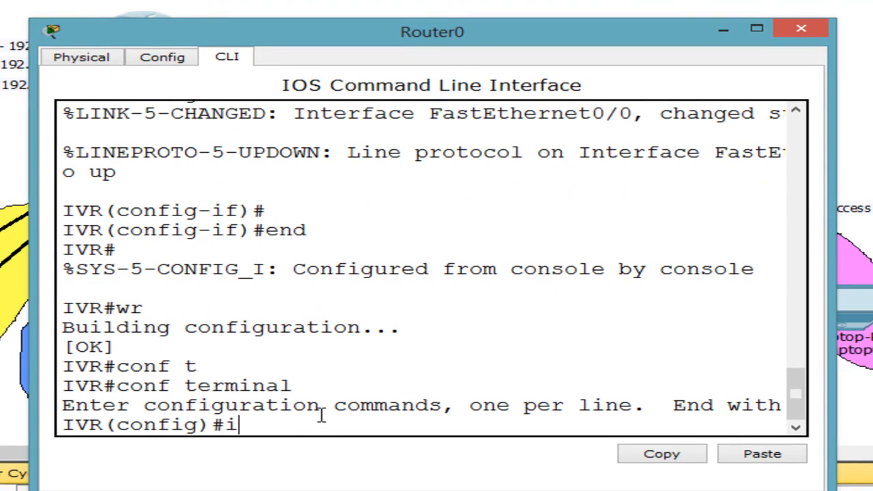
{"action": "key", "text": "Tab"}
{"action": "key", "text": "BackSpace"}
{"action": "type", "text": "t"}
{"action": "key", "text": "Tab"}
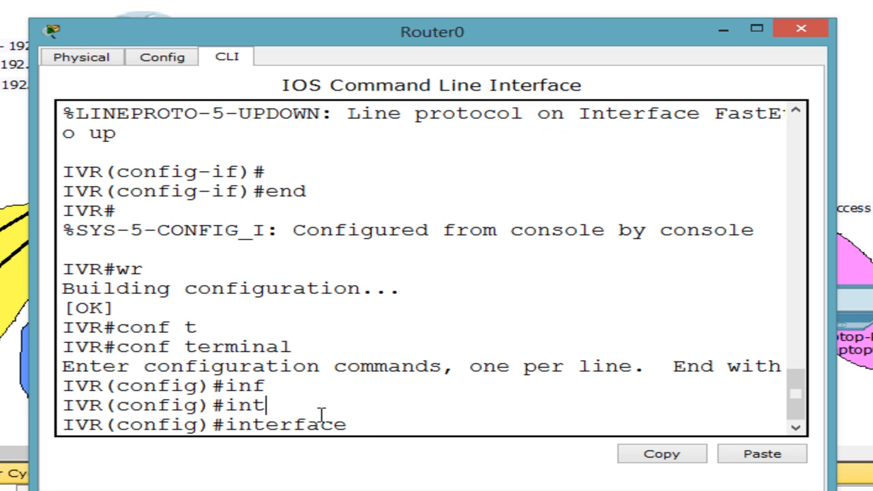
{"action": "type", "text": "fa"}
{"action": "key", "text": "Tab"}
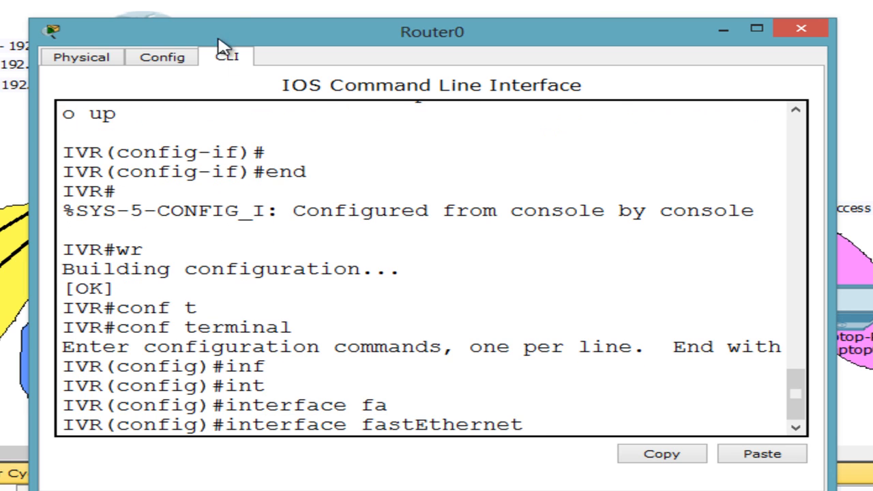
{"action": "left_click_drag", "start_coordinate": [219, 19], "coordinate": [218, 0]}
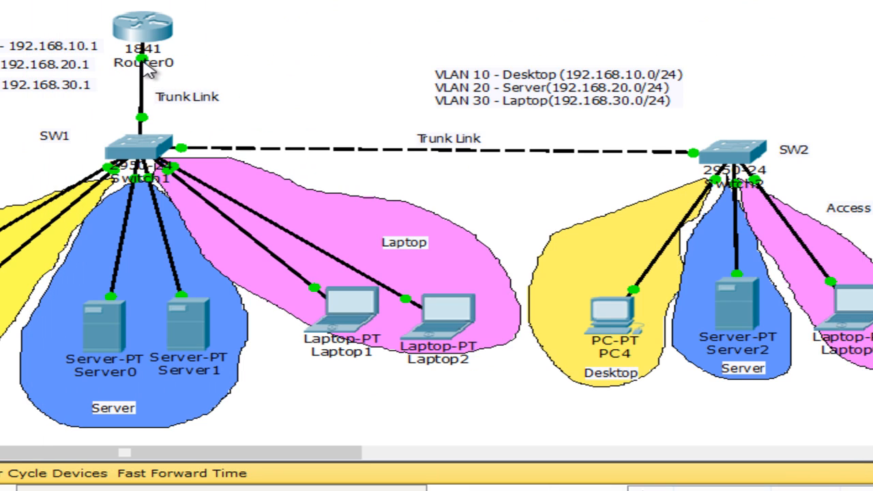
{"action": "mouse_move", "coordinate": [144, 67]}
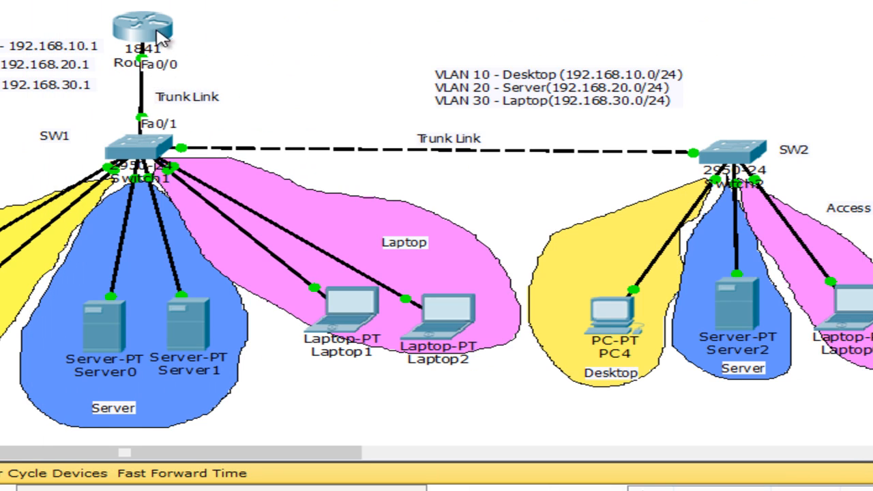
{"action": "left_click", "coordinate": [156, 35]}
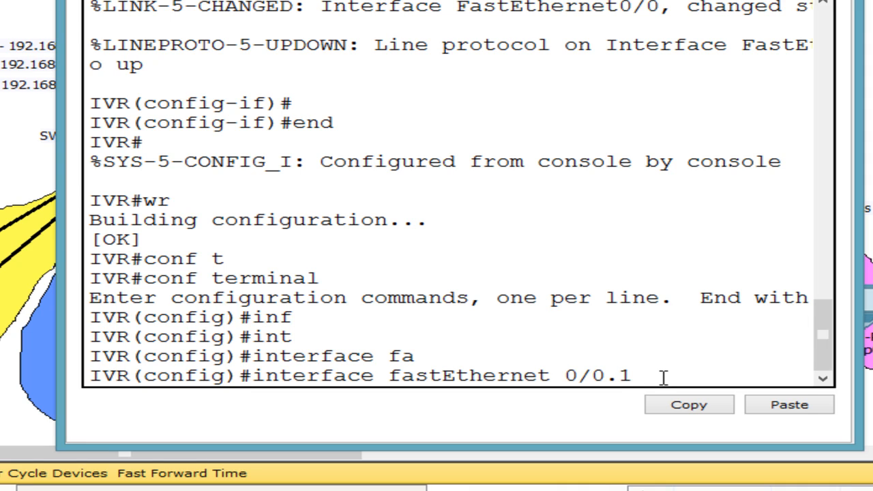
{"action": "type", "text": "0"}
{"action": "key", "text": "Return"}
{"action": "key", "text": "Return"}
{"action": "key", "text": "Return"}
{"action": "key", "text": "Return"}
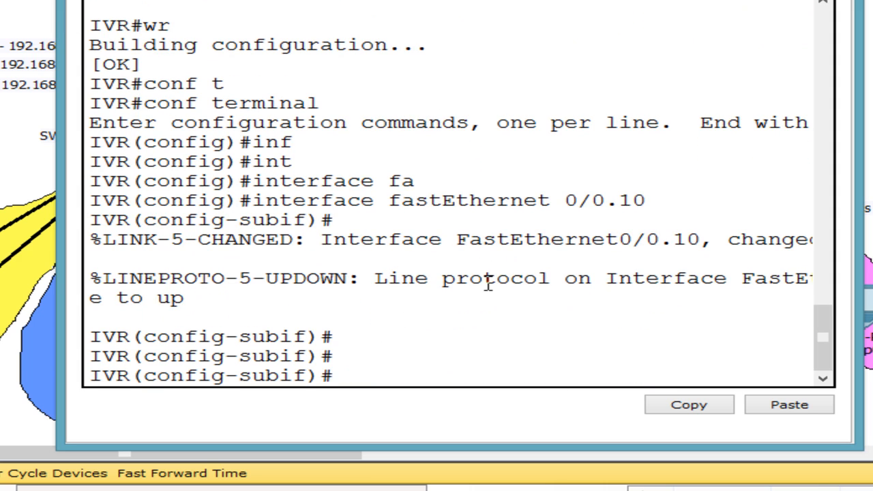
Review the earlier fastEthernet 0/0 commands in the console history to compare the interface and subinterface prompts
{"action": "left_click_drag", "start_coordinate": [858, 246], "coordinate": [872, 246]}
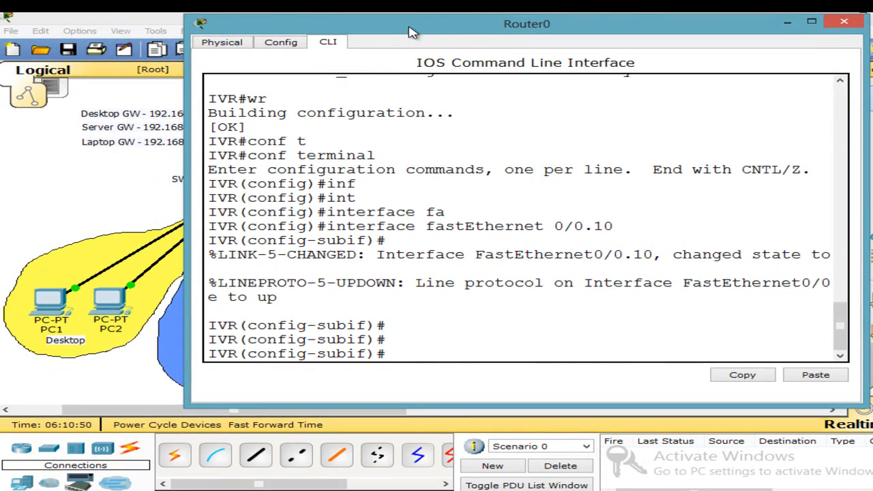
{"action": "left_click_drag", "start_coordinate": [412, 31], "coordinate": [328, 42]}
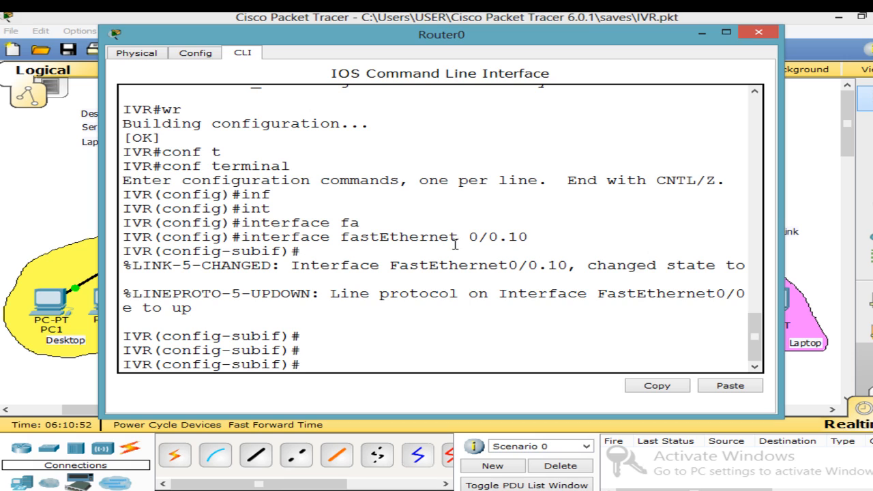
{"action": "scroll", "coordinate": [407, 209], "scroll_direction": "up", "scroll_amount": 6}
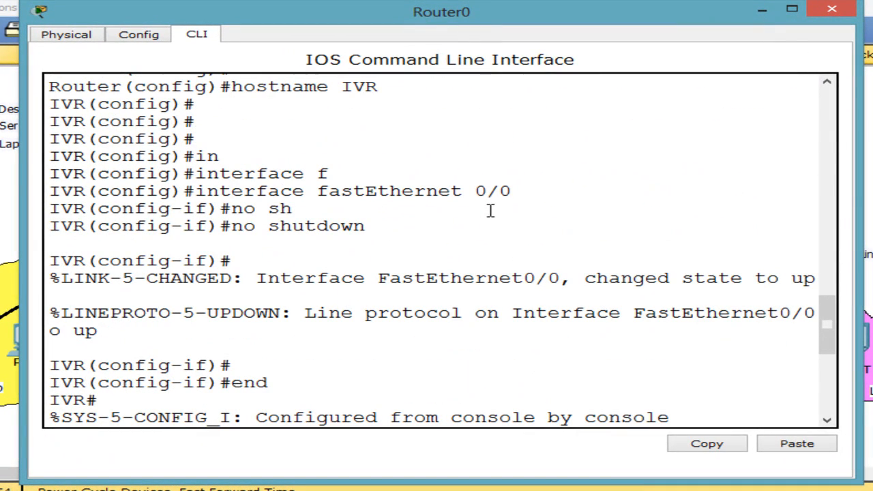
{"action": "left_click_drag", "start_coordinate": [208, 214], "coordinate": [184, 205]}
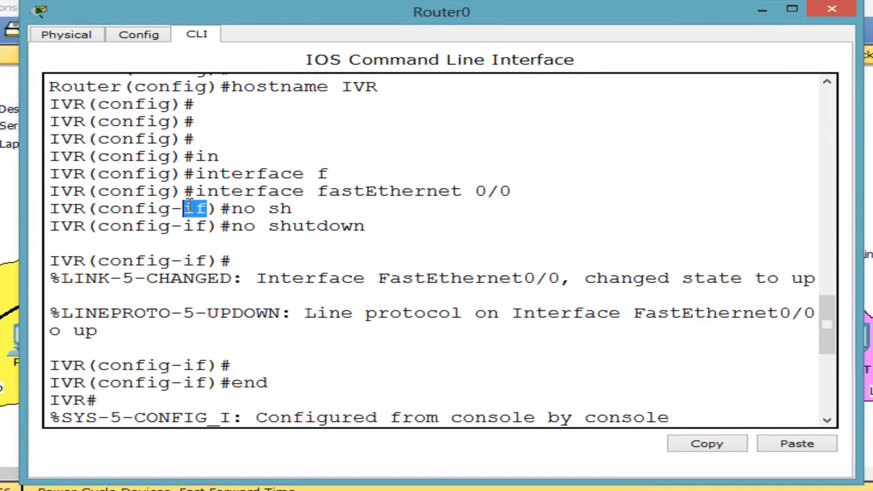
{"action": "scroll", "coordinate": [302, 362], "scroll_direction": "down", "scroll_amount": 7}
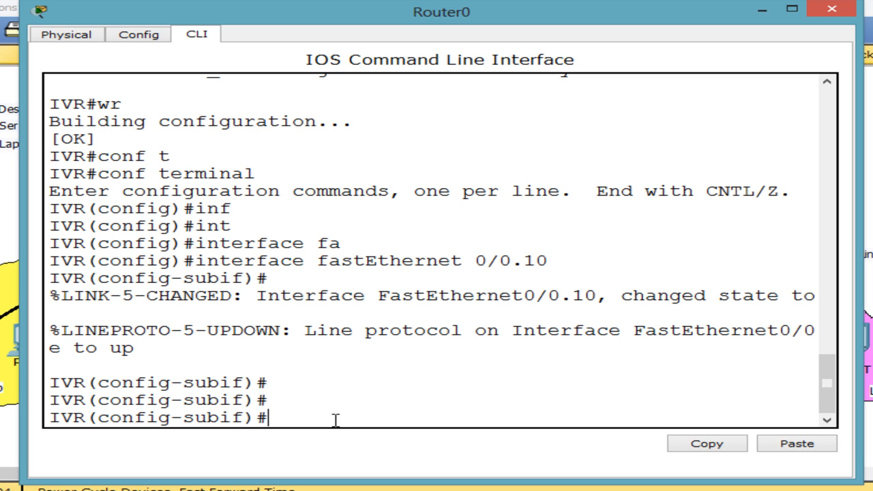
Clear the visible console output by entering blank lines at the subinterface prompt
{"action": "key", "text": "Return"}
{"action": "key", "text": "Return"}
{"action": "key", "text": "Return"}
{"action": "key", "text": "Return"}
{"action": "key", "text": "Return"}
{"action": "key", "text": "Return"}
{"action": "key", "text": "Return"}
{"action": "key", "text": "Return"}
{"action": "key", "text": "Return"}
{"action": "key", "text": "Return"}
{"action": "key", "text": "Return"}
{"action": "key", "text": "Return"}
{"action": "key", "text": "Return"}
{"action": "key", "text": "Return"}
{"action": "key", "text": "Return"}
{"action": "key", "text": "Return"}
{"action": "key", "text": "Return"}
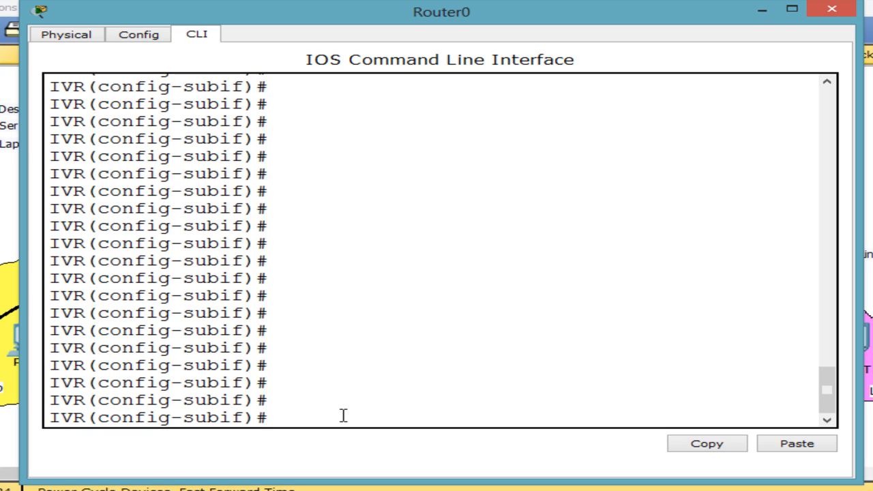
Set the 0/0.10 subinterface's encapsulation to dot1Q with VLAN ID 10, consulting the command help for the VLAN argument
{"action": "type", "text": "en"}
{"action": "key", "text": "Tab"}
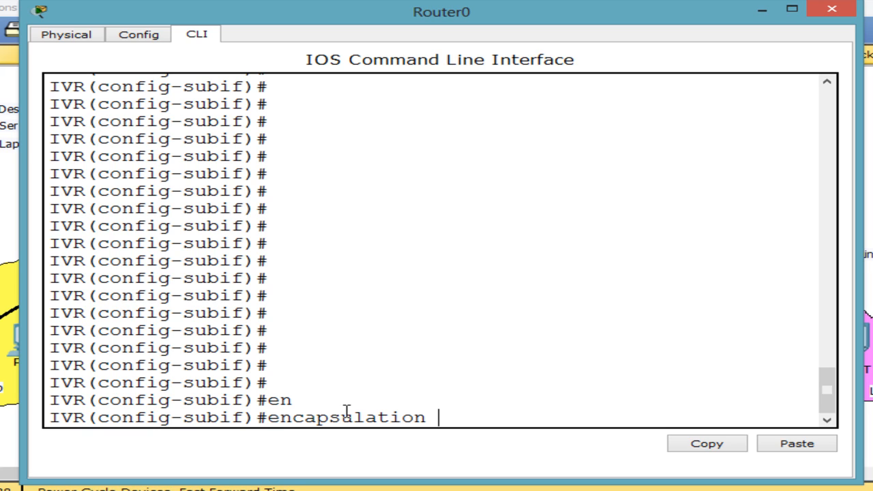
{"action": "type", "text": "do"}
{"action": "key", "text": "Tab"}
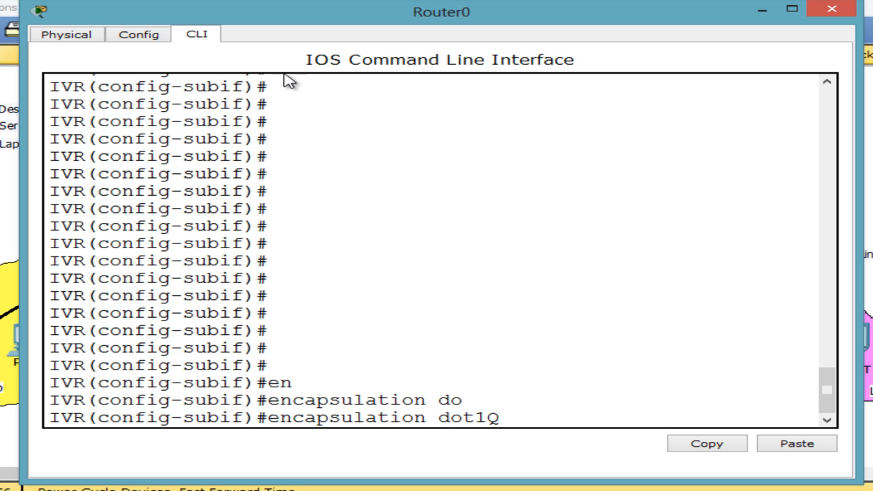
{"action": "left_click_drag", "start_coordinate": [260, 20], "coordinate": [299, 32]}
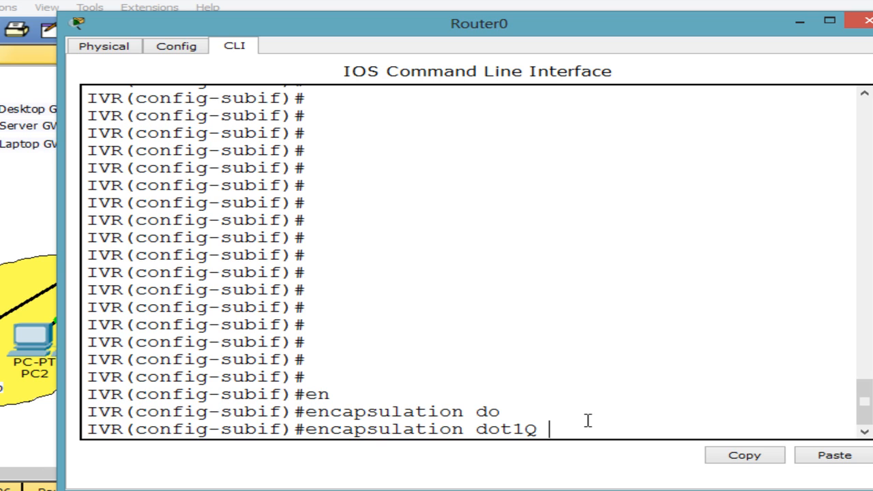
{"action": "type", "text": "v"}
{"action": "key", "text": "Tab"}
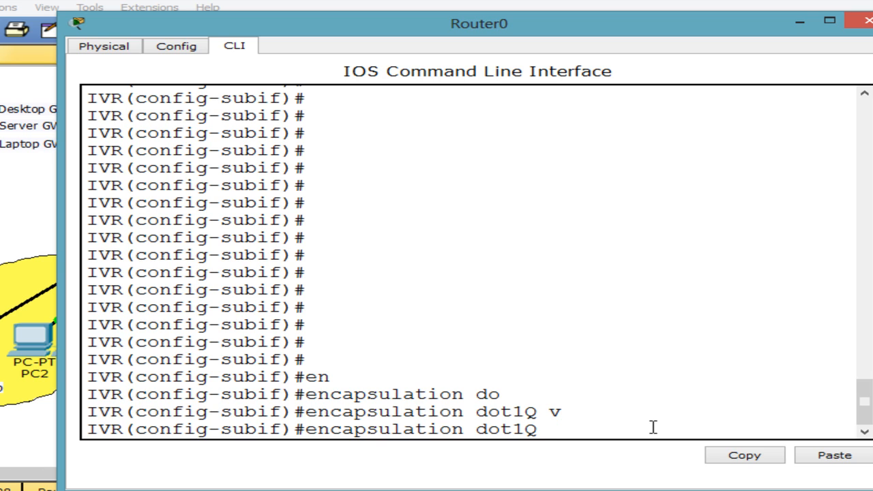
{"action": "type", "text": "?"}
{"action": "type", "text": "10"}
{"action": "key", "text": "Return"}
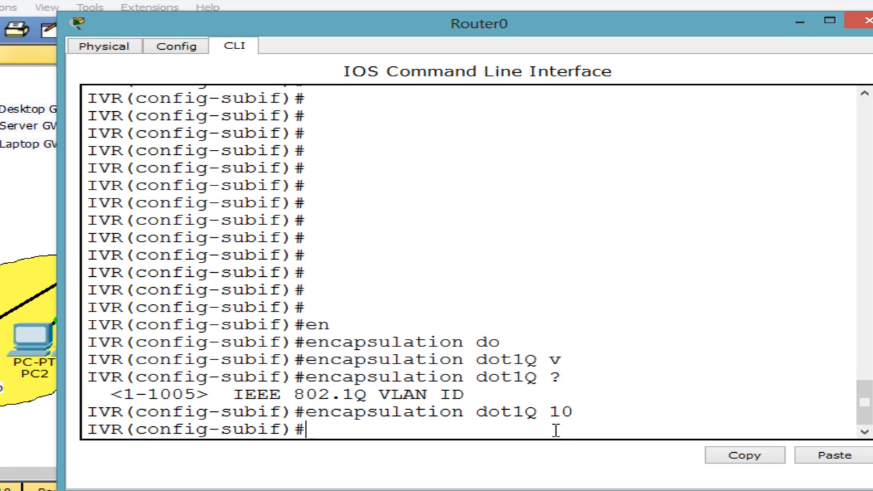
Assign IP address 192.168.10.1 with subnet mask 255.255.255.0 to the VLAN 10 subinterface
{"action": "type", "text": "ip add"}
{"action": "key", "text": "Tab"}
{"action": "type", "text": "192"}
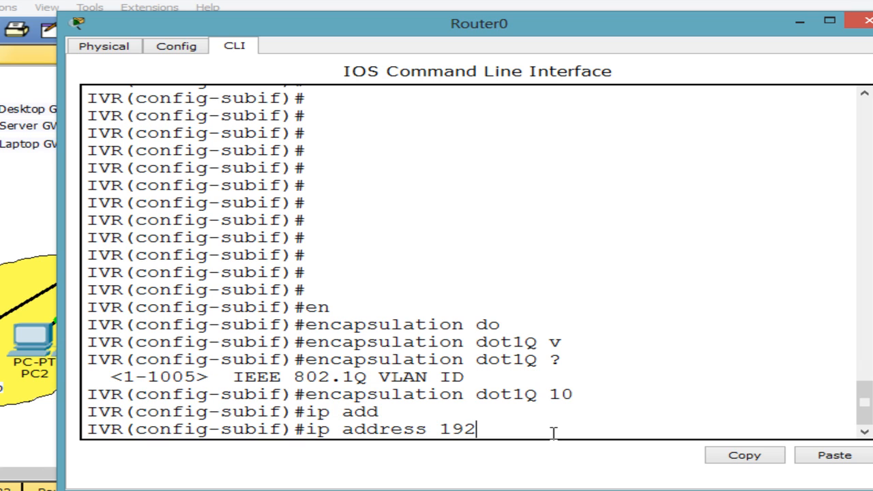
{"action": "type", "text": ".168.10.1 2"}
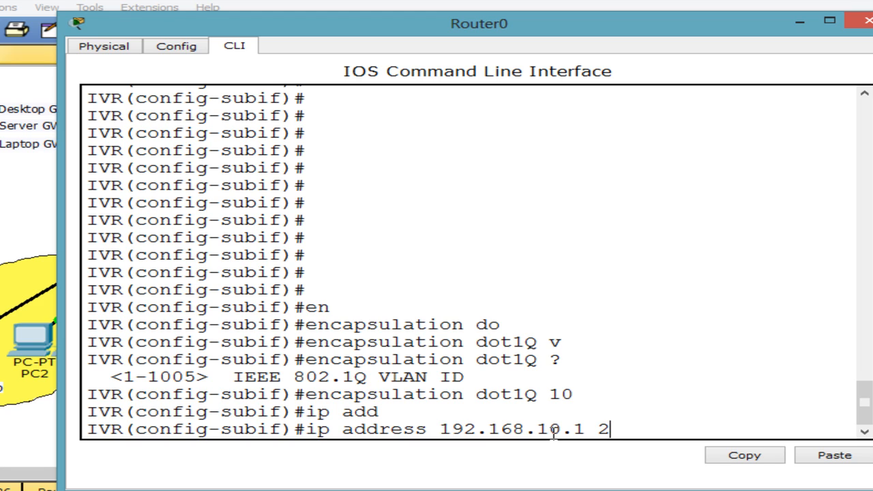
{"action": "type", "text": "55.255.255"}
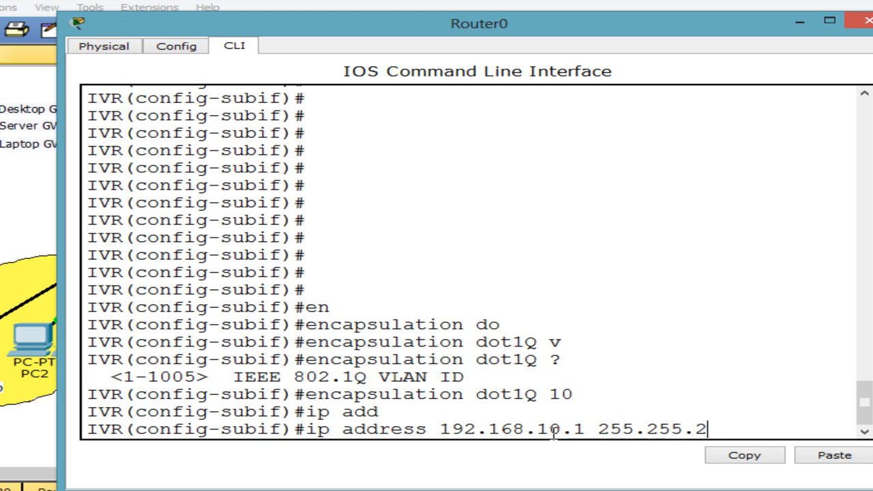
{"action": "type", "text": ".0"}
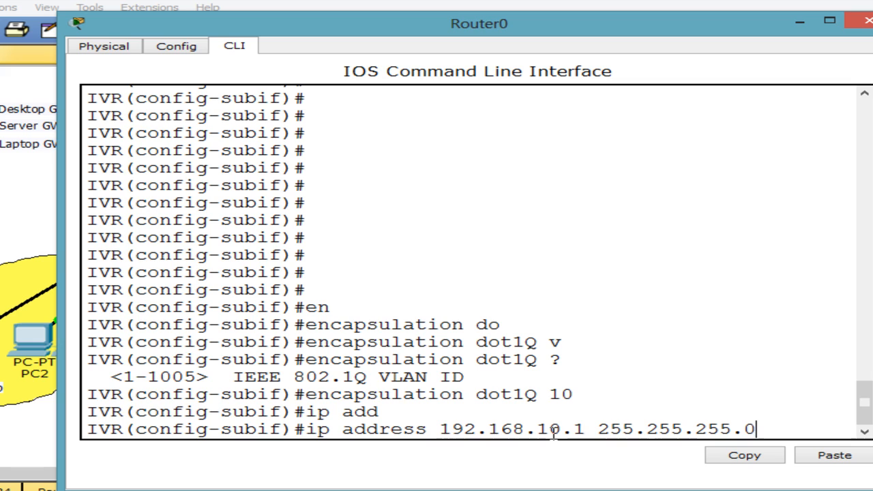
{"action": "key", "text": "Return"}
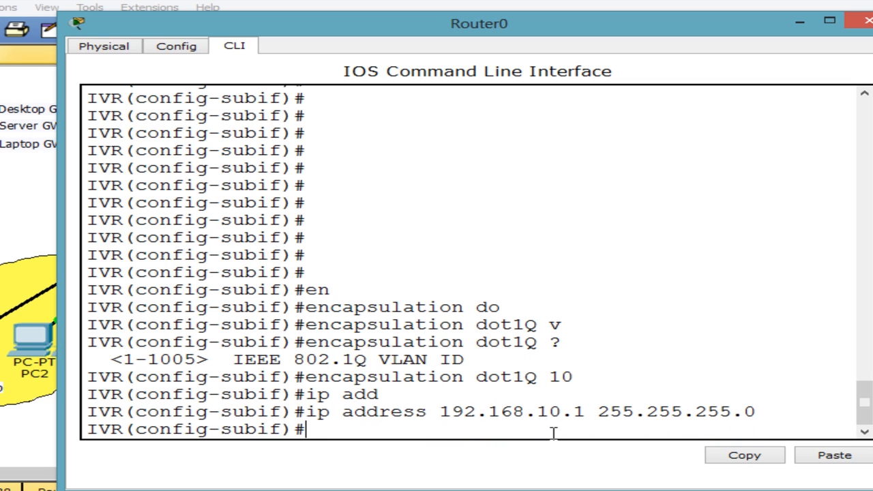
Exit the VLAN 10 subinterface and create subinterface fastEthernet 0/0.20
{"action": "type", "text": "exit"}
{"action": "key", "text": "Return"}
{"action": "key", "text": "Up"}
{"action": "key", "text": "Up"}
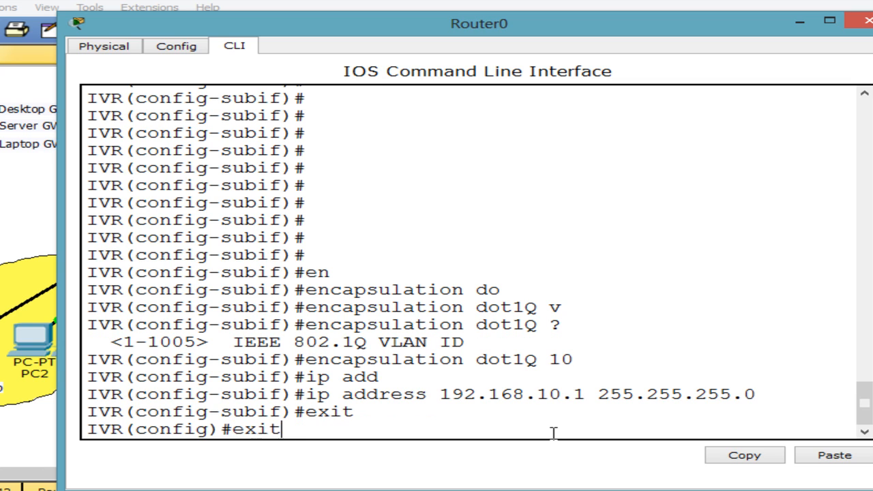
{"action": "key", "text": "Up"}
{"action": "key", "text": "Down"}
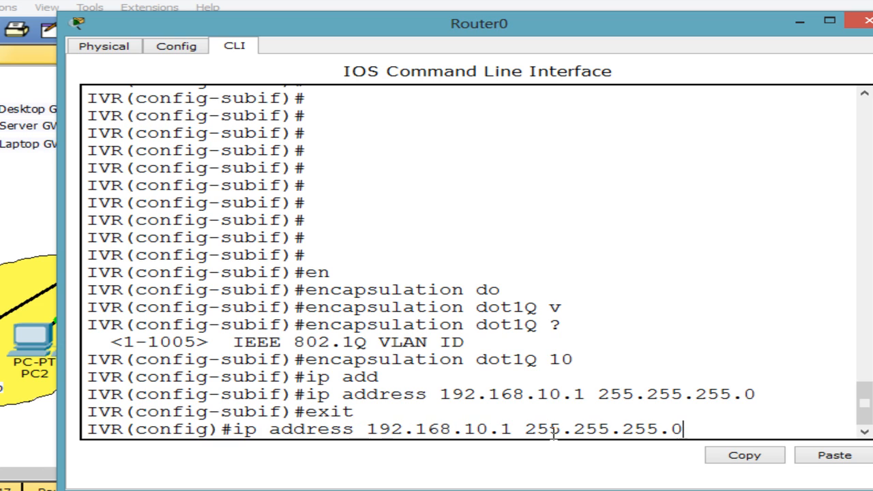
{"action": "key", "text": "Up"}
{"action": "key", "text": "Up"}
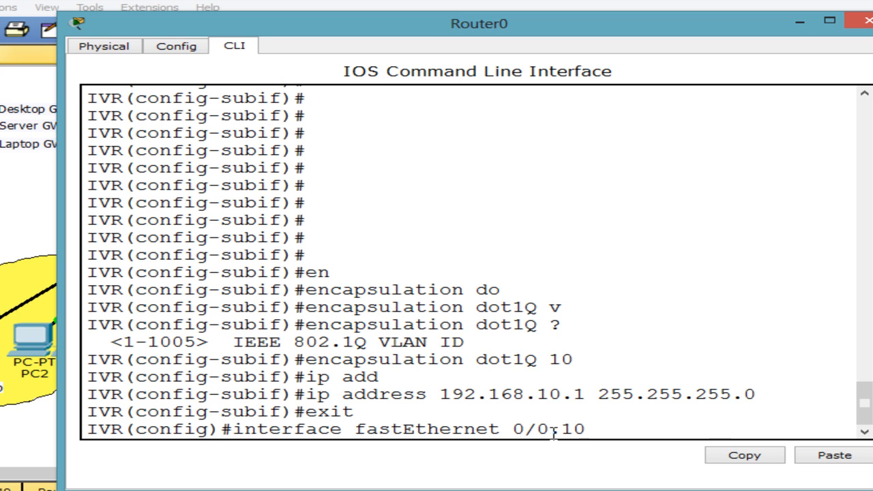
{"action": "key", "text": "BackSpace"}
{"action": "type", "text": "20"}
{"action": "key", "text": "Return"}
{"action": "key", "text": "Return"}
{"action": "key", "text": "Return"}
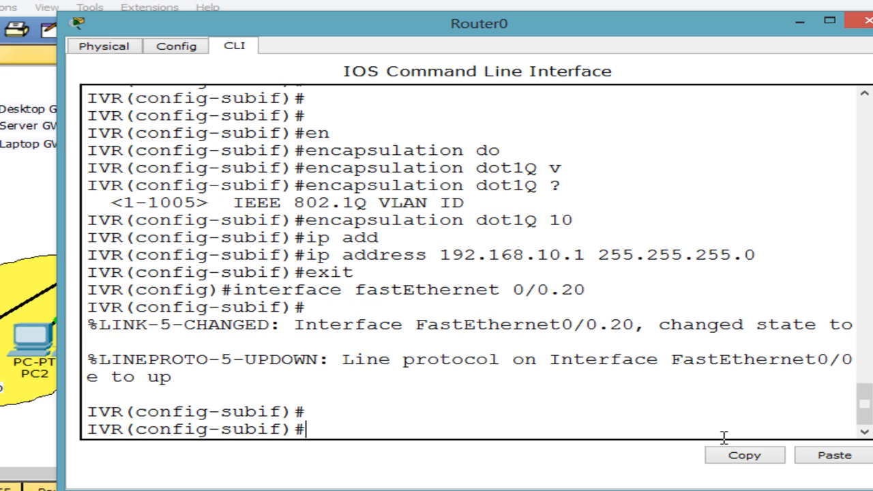
Set the 0/0.20 subinterface's encapsulation to dot1Q with VLAN ID 20
{"action": "type", "text": "en"}
{"action": "key", "text": "Tab"}
{"action": "type", "text": "do"}
{"action": "key", "text": "Tab"}
{"action": "type", "text": "20"}
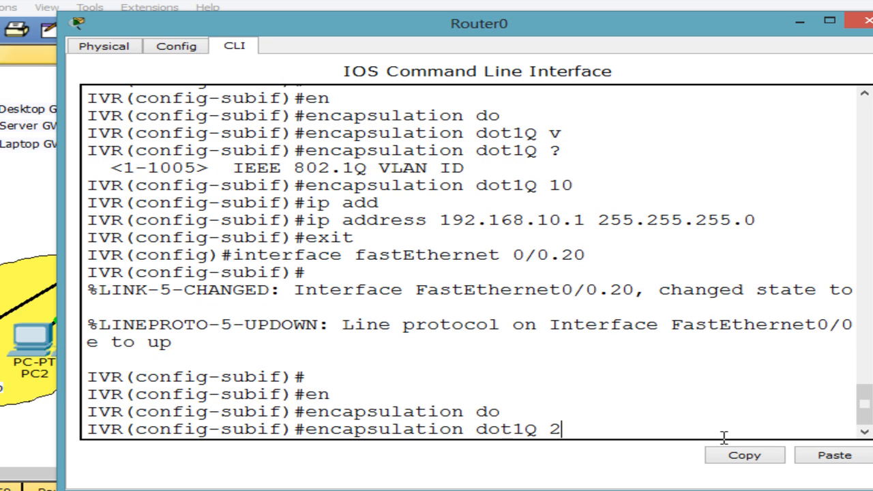
{"action": "key", "text": "Return"}
Assign IP address 192.168.20.1 with mask 255.255.255.0 to the VLAN 20 subinterface, reusing the earlier address command
{"action": "key", "text": "Up"}
{"action": "key", "text": "Up"}
{"action": "key", "text": "Up"}
{"action": "key", "text": "Up"}
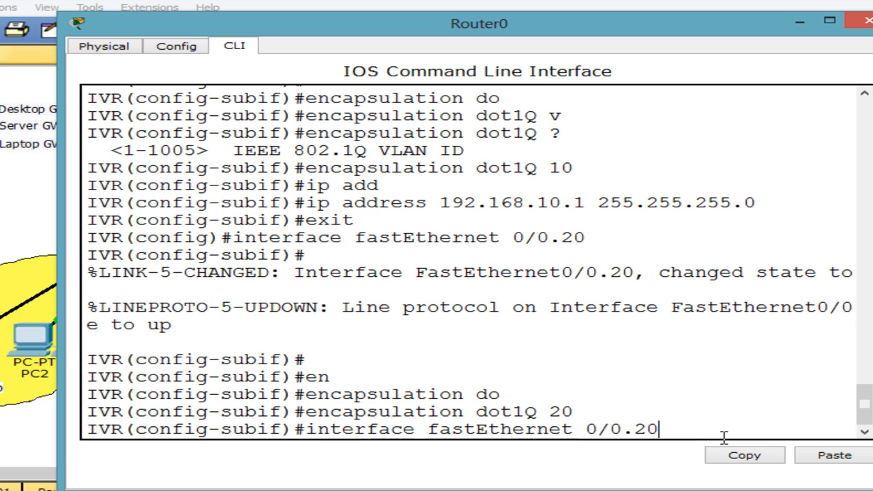
{"action": "key", "text": "Left"}
{"action": "key", "text": "Left"}
{"action": "key", "text": "Left"}
{"action": "key", "text": "Left"}
{"action": "key", "text": "Left"}
{"action": "key", "text": "Left"}
{"action": "key", "text": "Left"}
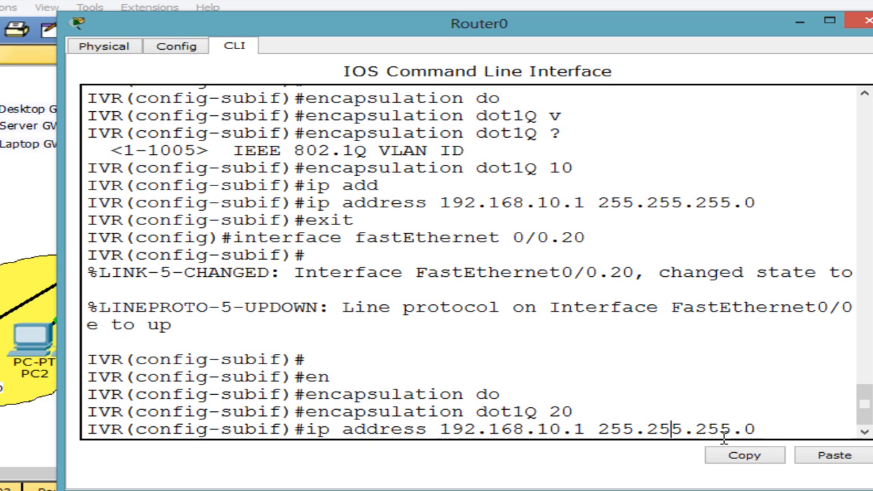
{"action": "key", "text": "Right"}
{"action": "key", "text": "BackSpace"}
{"action": "type", "text": "2"}
{"action": "key", "text": "Return"}
{"action": "key", "text": "Return"}
{"action": "key", "text": "Return"}
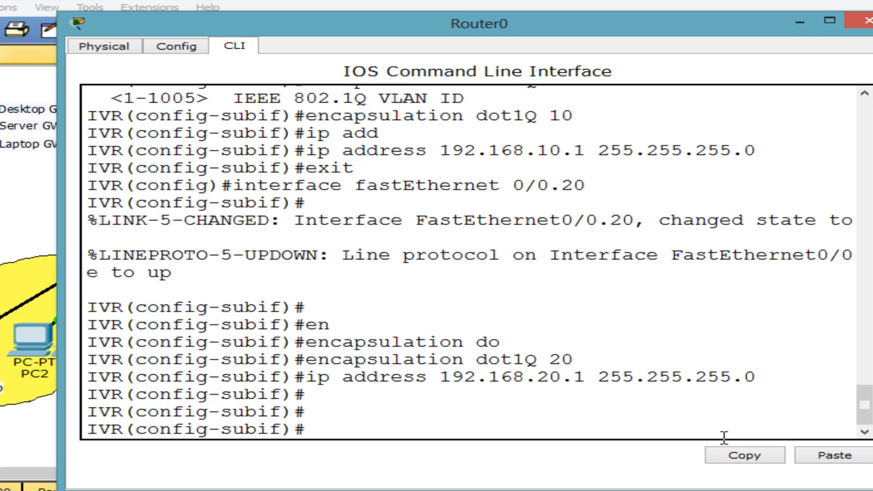
Exit the VLAN 20 subinterface and create subinterface fastEthernet 0/0.30
{"action": "type", "text": "exit"}
{"action": "key", "text": "Return"}
{"action": "key", "text": "Up"}
{"action": "key", "text": "Up"}
{"action": "key", "text": "Up"}
{"action": "key", "text": "Up"}
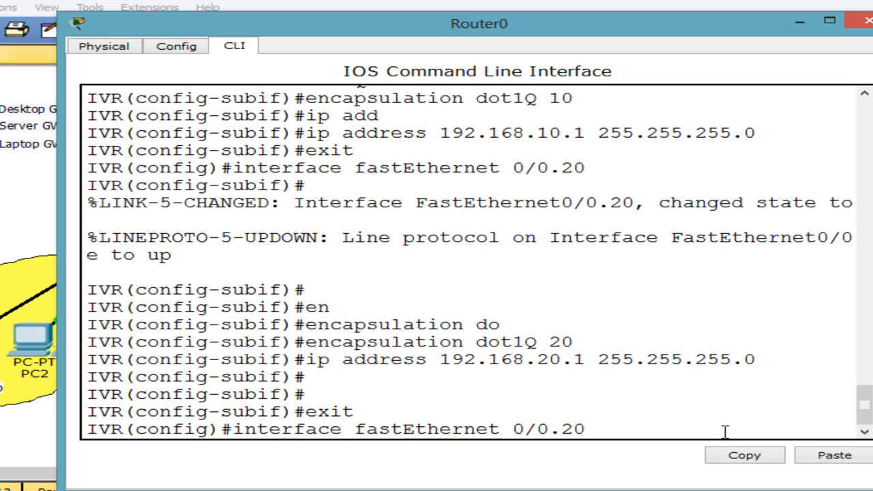
{"action": "key", "text": "BackSpace"}
{"action": "key", "text": "BackSpace"}
{"action": "type", "text": "2"}
{"action": "key", "text": "BackSpace"}
{"action": "type", "text": "30"}
{"action": "key", "text": "Return"}
{"action": "key", "text": "Return"}
Set the 0/0.30 subinterface's encapsulation to dot1Q with VLAN ID 30, reusing the previous encapsulation command
{"action": "key", "text": "Up"}
{"action": "key", "text": "Up"}
{"action": "key", "text": "Up"}
{"action": "key", "text": "Up"}
{"action": "key", "text": "BackSpace"}
{"action": "key", "text": "BackSpace"}
{"action": "type", "text": "30"}
{"action": "key", "text": "Return"}
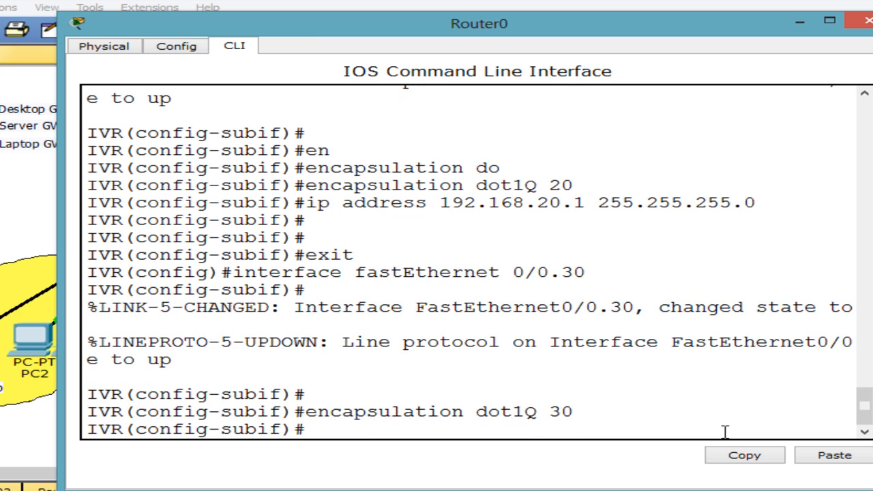
Assign IP address 192.168.30.1 with mask 255.255.255.0 to the VLAN 30 subinterface and end configuration mode
{"action": "key", "text": "Up"}
{"action": "key", "text": "Up"}
{"action": "key", "text": "Up"}
{"action": "key", "text": "Up"}
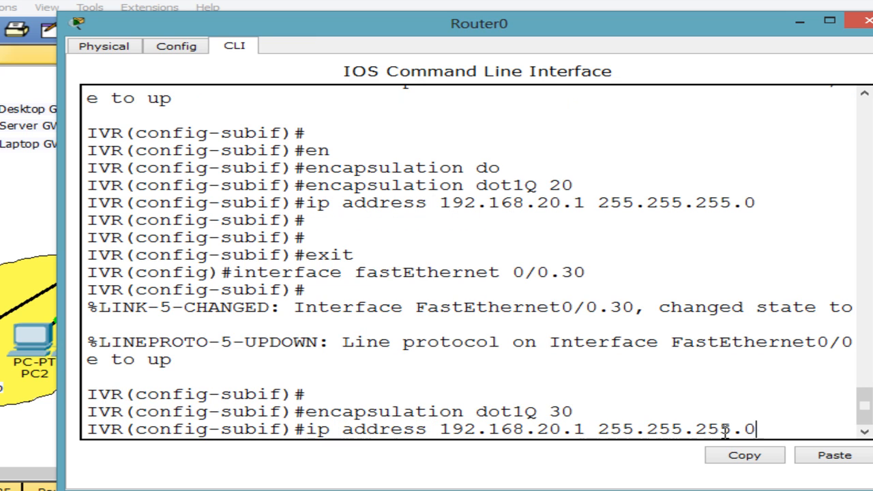
{"action": "key", "text": "Left"}
{"action": "key", "text": "Left"}
{"action": "key", "text": "Left"}
{"action": "key", "text": "Left"}
{"action": "key", "text": "Left"}
{"action": "key", "text": "Left"}
{"action": "key", "text": "Left"}
{"action": "key", "text": "Left"}
{"action": "key", "text": "Left"}
{"action": "key", "text": "Left"}
{"action": "key", "text": "BackSpace"}
{"action": "type", "text": "3"}
{"action": "key", "text": "Return"}
{"action": "type", "text": "end"}
{"action": "key", "text": "Return"}
{"action": "key", "text": "Return"}
Display the router's running configuration and examine the encapsulation and IP address of the FastEthernet0/0 subinterfaces for VLANs 10, 20 and 30
{"action": "type", "text": "sh"}
{"action": "key", "text": "Tab"}
{"action": "type", "text": "run"}
{"action": "key", "text": "Tab"}
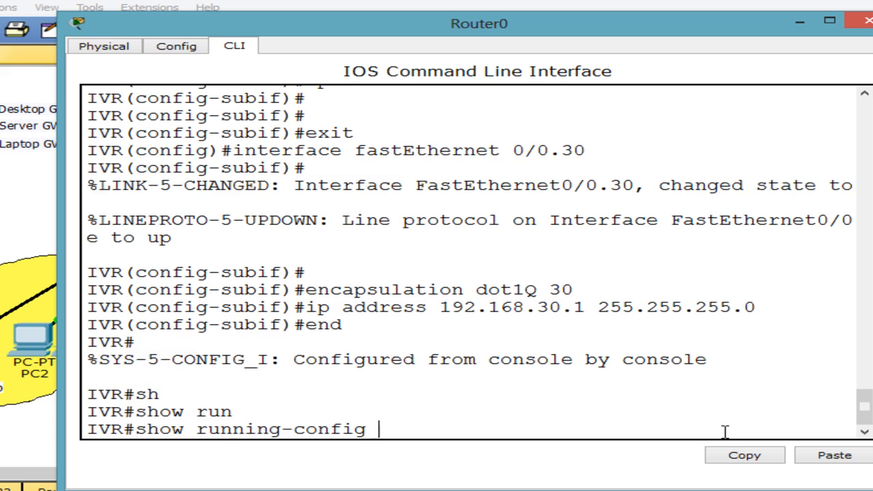
{"action": "key", "text": "Return"}
{"action": "key", "text": "space"}
{"action": "key", "text": "Return"}
{"action": "key", "text": "Return"}
{"action": "key", "text": "Return"}
{"action": "key", "text": "Return"}
{"action": "key", "text": "Return"}
{"action": "key", "text": "Return"}
{"action": "key", "text": "Return"}
{"action": "key", "text": "Return"}
{"action": "key", "text": "Return"}
{"action": "key", "text": "Return"}
{"action": "key", "text": "Return"}
{"action": "key", "text": "Return"}
{"action": "key", "text": "Return"}
{"action": "key", "text": "Return"}
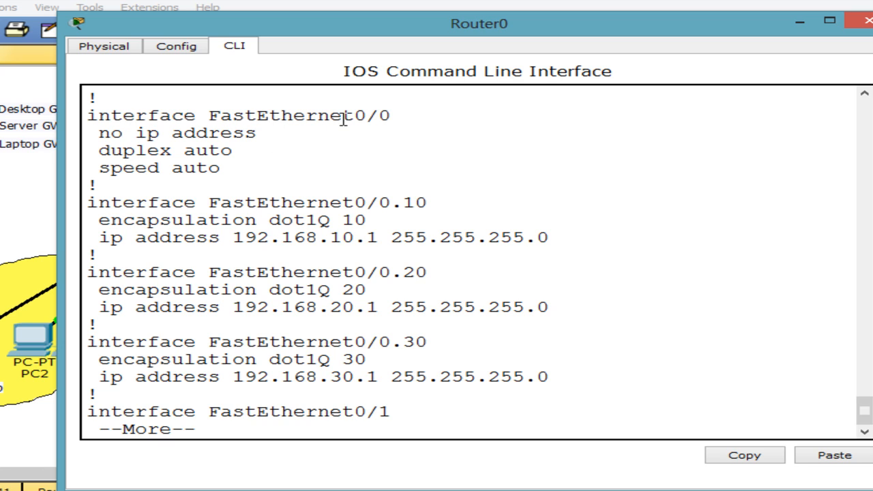
{"action": "left_click_drag", "start_coordinate": [221, 116], "coordinate": [368, 114]}
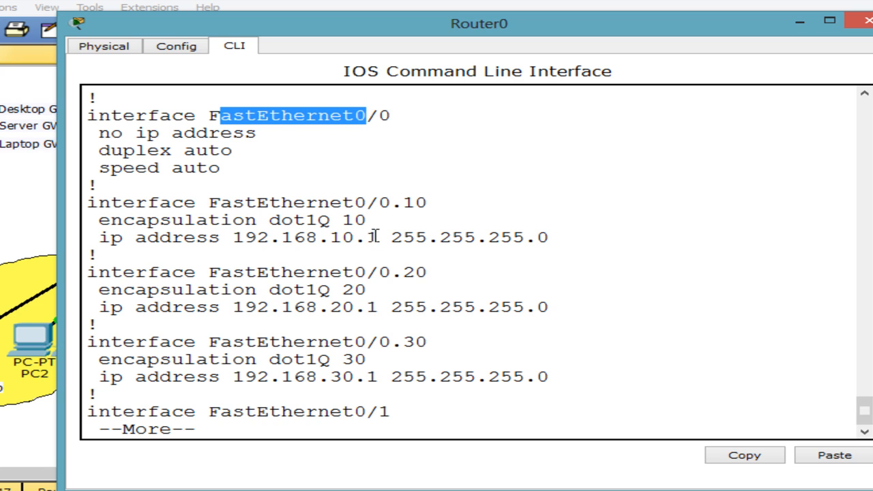
{"action": "double_click", "coordinate": [350, 220]}
{"action": "left_click_drag", "start_coordinate": [392, 287], "coordinate": [354, 289]}
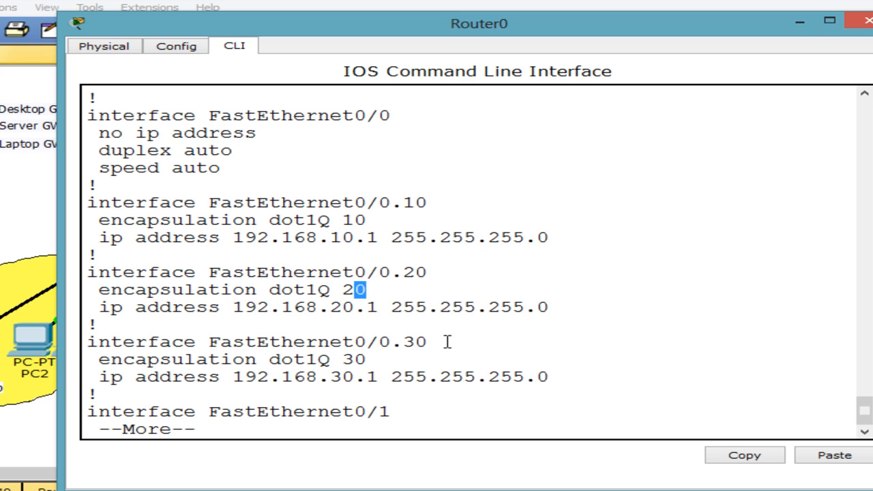
{"action": "left_click_drag", "start_coordinate": [440, 377], "coordinate": [318, 363]}
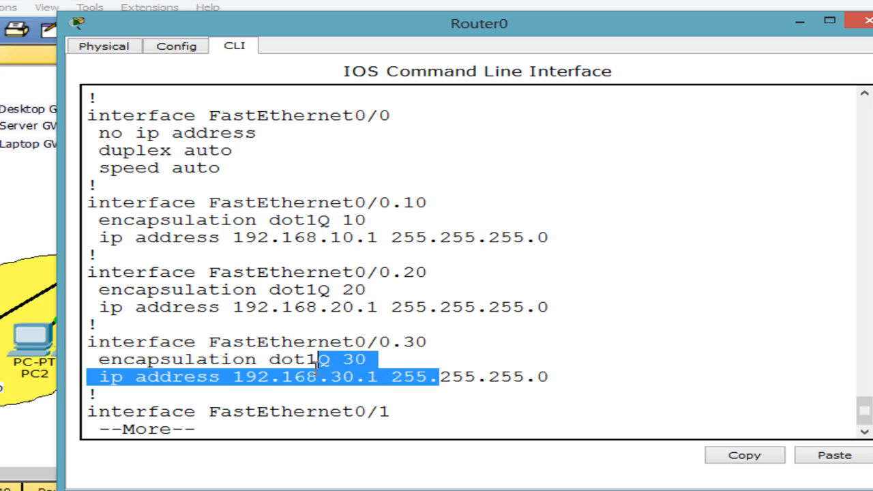
{"action": "left_click", "coordinate": [409, 362]}
Finish the configuration listing, save the router's configuration with wr, and close the Router0 window
{"action": "key", "text": "space"}
{"action": "key", "text": "space"}
{"action": "type", "text": "wr"}
{"action": "key", "text": "Return"}
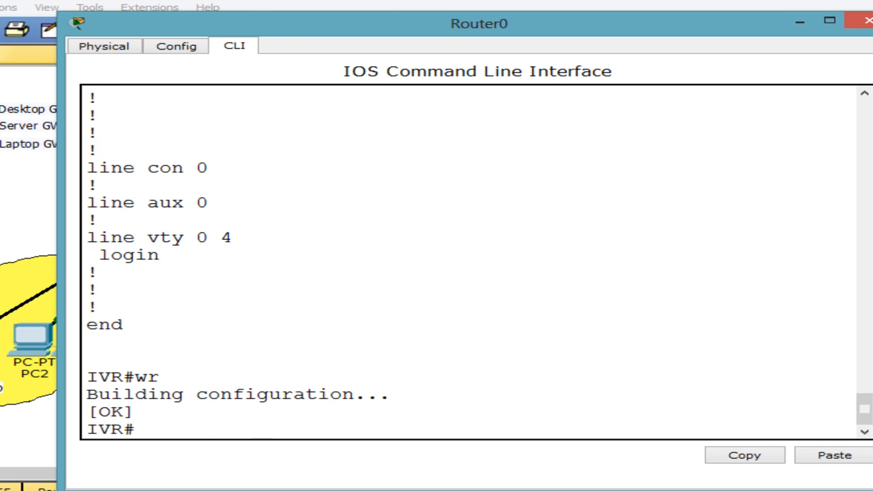
{"action": "key", "text": "alt+F4"}
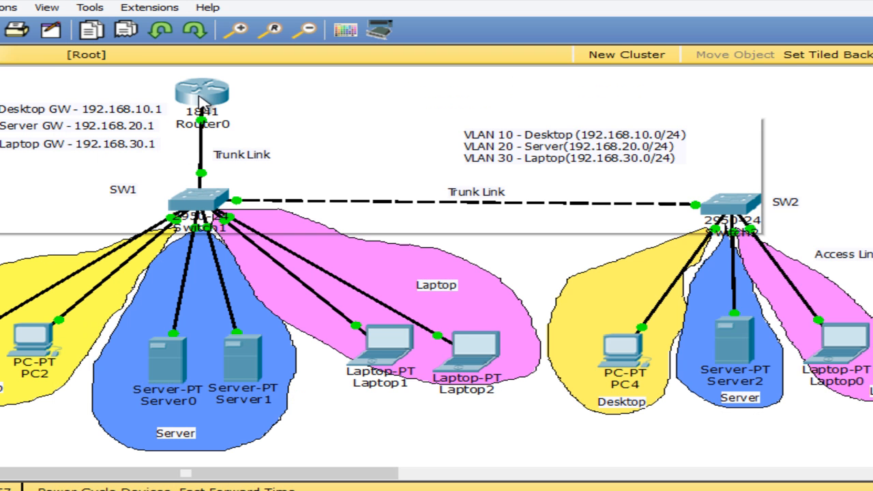
Test PC1 to Server0 with a simple PDU, clear the scenario and send the same PDU again
{"action": "mouse_move", "coordinate": [202, 101]}
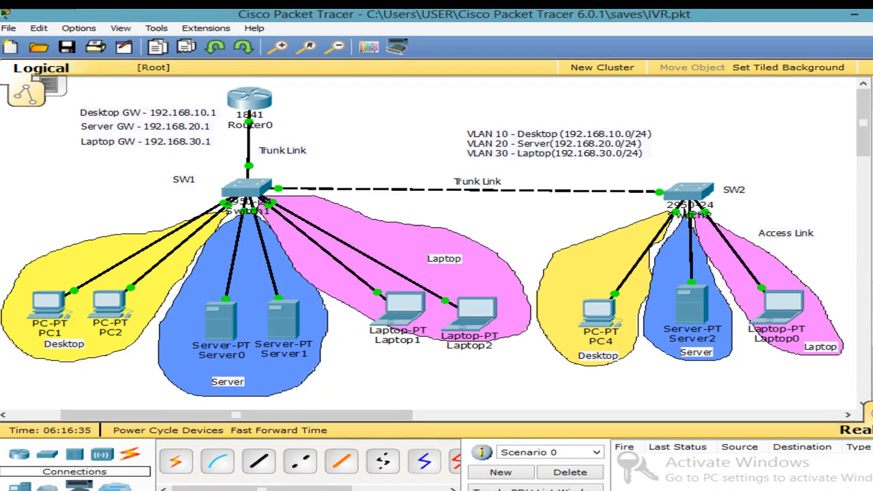
{"action": "left_click", "coordinate": [49, 304]}
{"action": "left_click", "coordinate": [219, 319]}
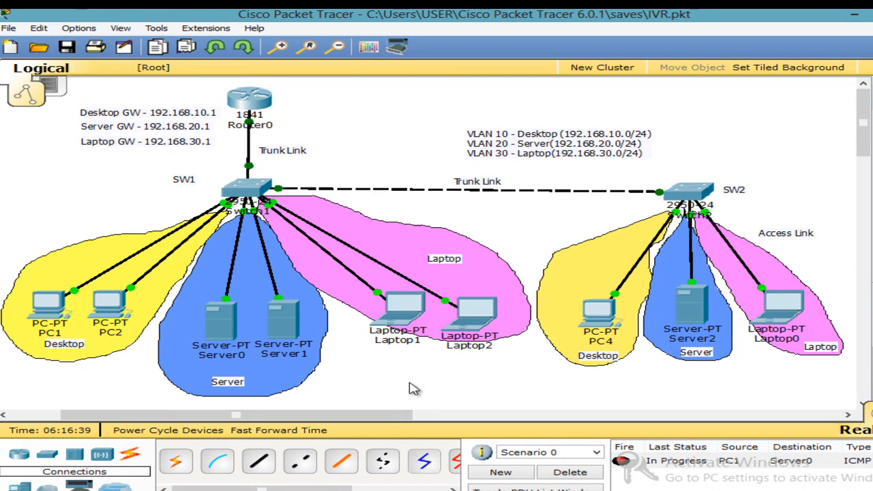
{"action": "left_click", "coordinate": [561, 474]}
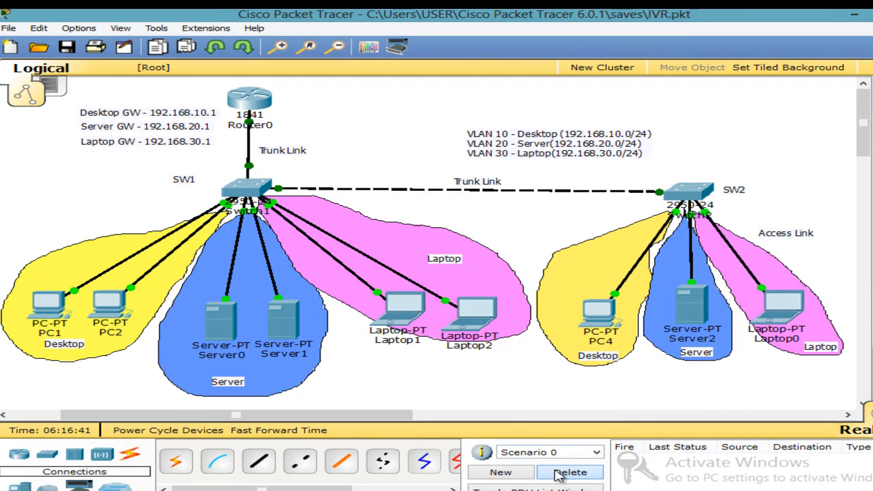
{"action": "left_click", "coordinate": [55, 304]}
{"action": "left_click", "coordinate": [220, 319]}
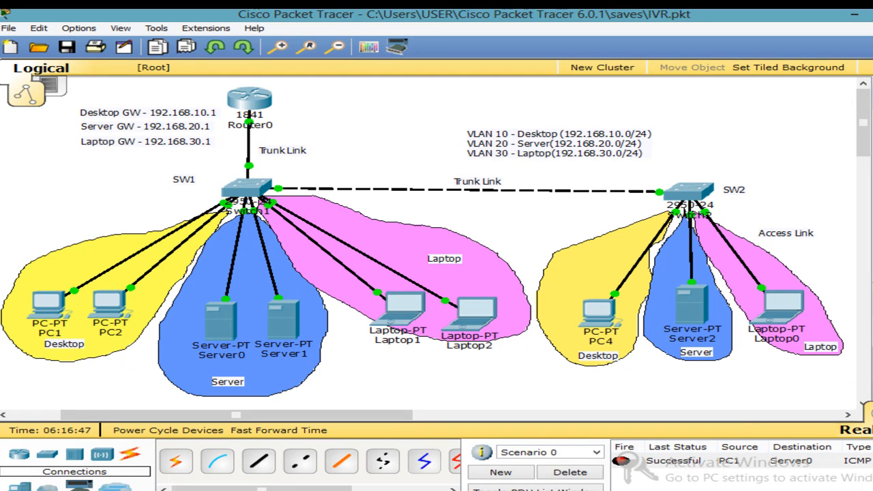
Send a simple PDU from PC2 to Laptop1 twice and clear the scenario's test PDUs
{"action": "left_click", "coordinate": [414, 304]}
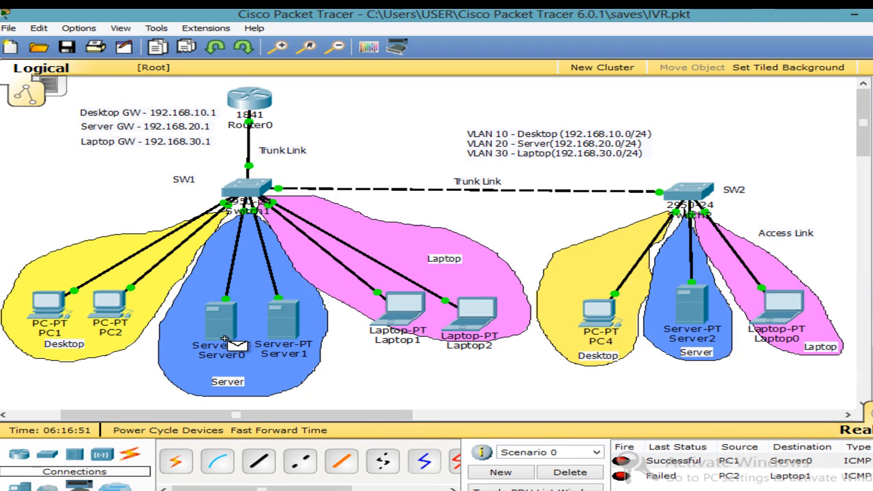
{"action": "left_click", "coordinate": [117, 308]}
{"action": "left_click", "coordinate": [409, 311]}
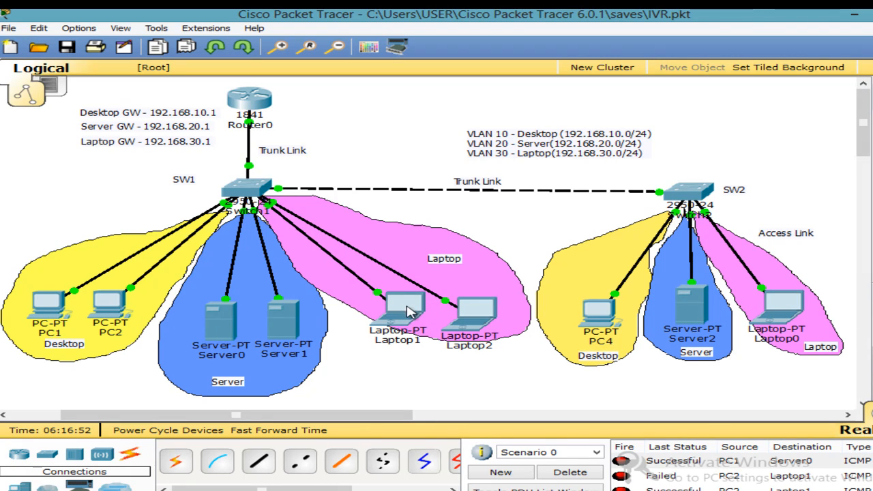
{"action": "left_click", "coordinate": [571, 472]}
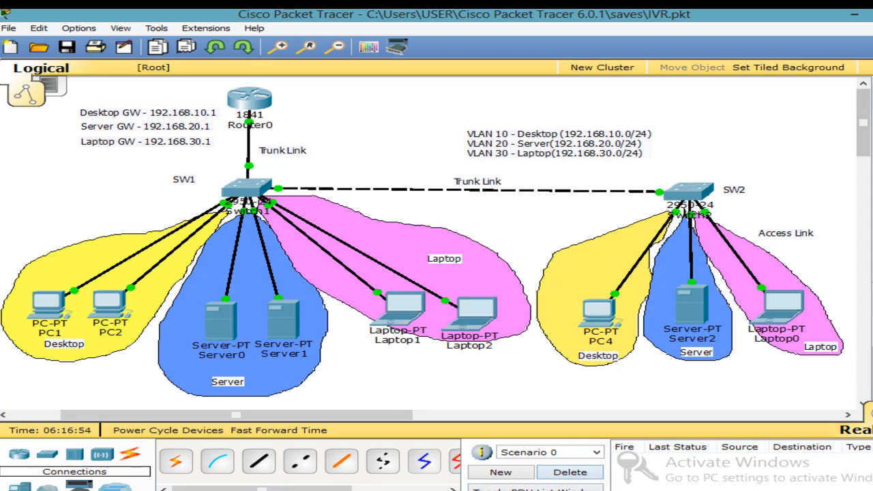
Test PC2 to Laptop0 across the trunk with two simple PDUs and clear the scenario
{"action": "left_click", "coordinate": [117, 308]}
{"action": "left_click", "coordinate": [783, 307]}
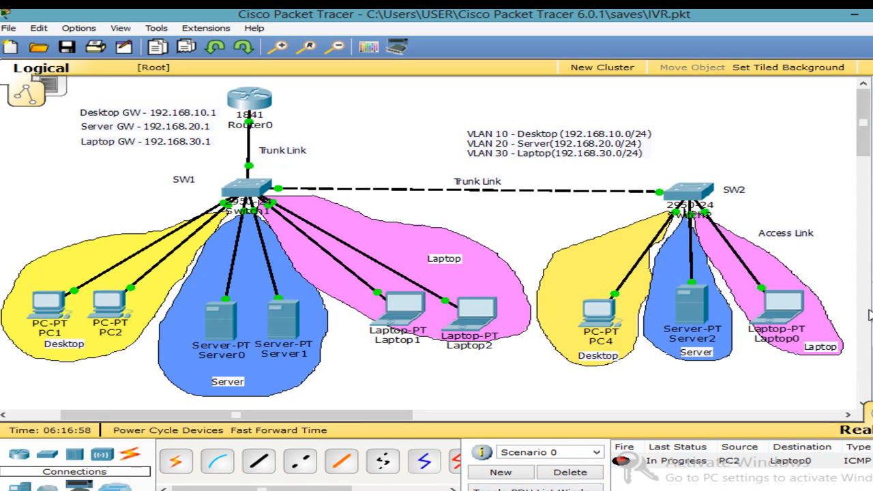
{"action": "left_click", "coordinate": [112, 307]}
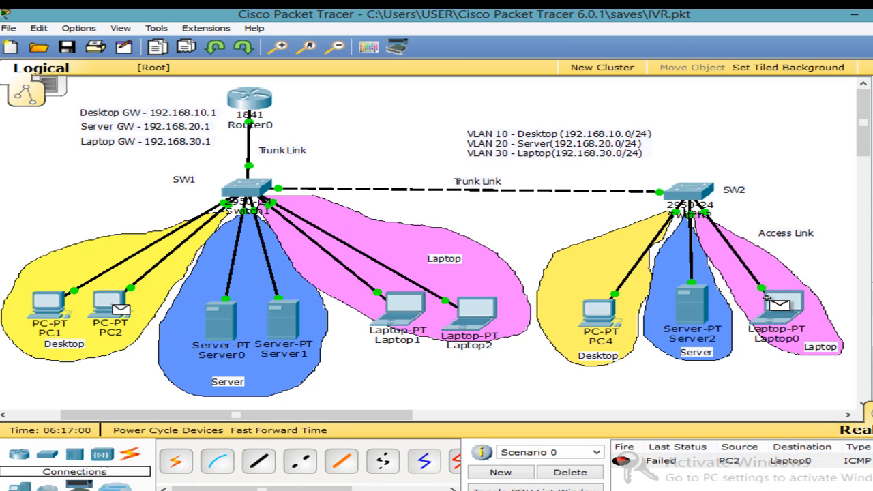
{"action": "left_click", "coordinate": [762, 298]}
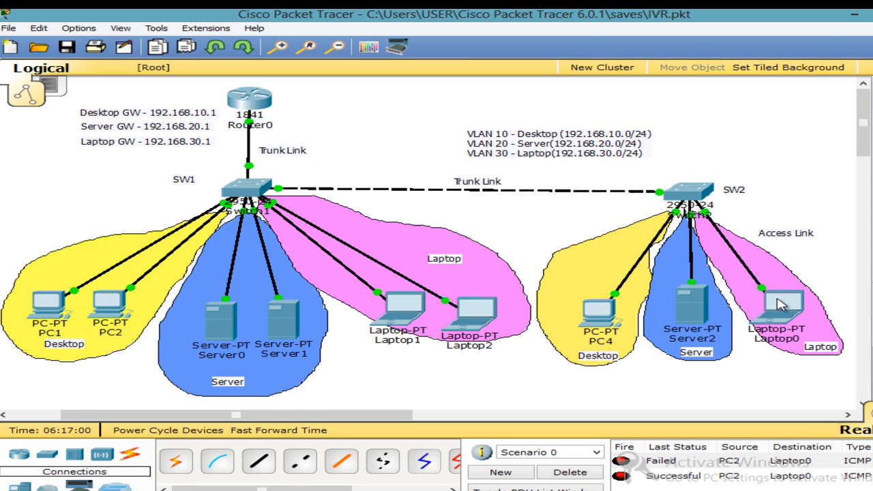
{"action": "left_click", "coordinate": [571, 472]}
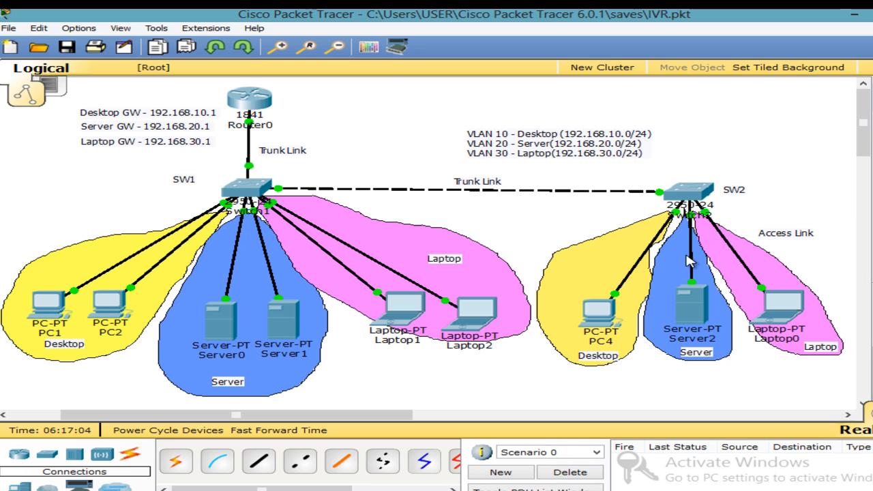
Open PC2's Command Prompt and repeat the earlier ping to 192.168.20.2
{"action": "left_click", "coordinate": [127, 306]}
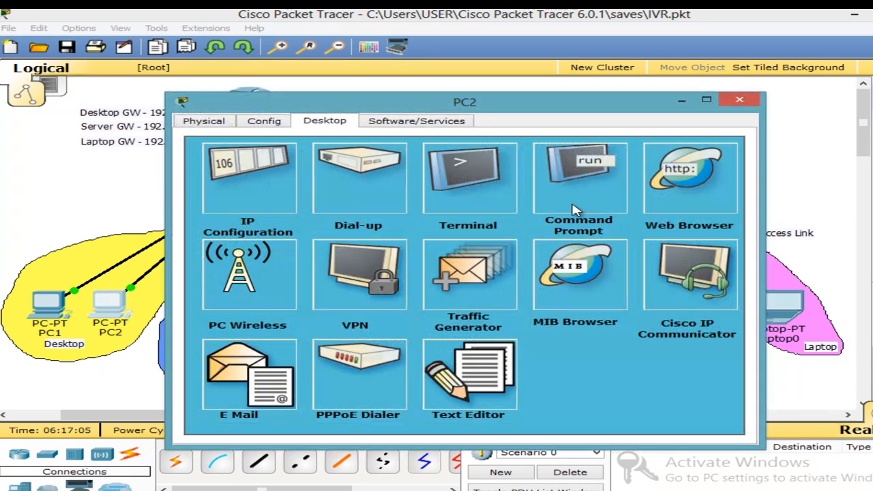
{"action": "left_click", "coordinate": [607, 188]}
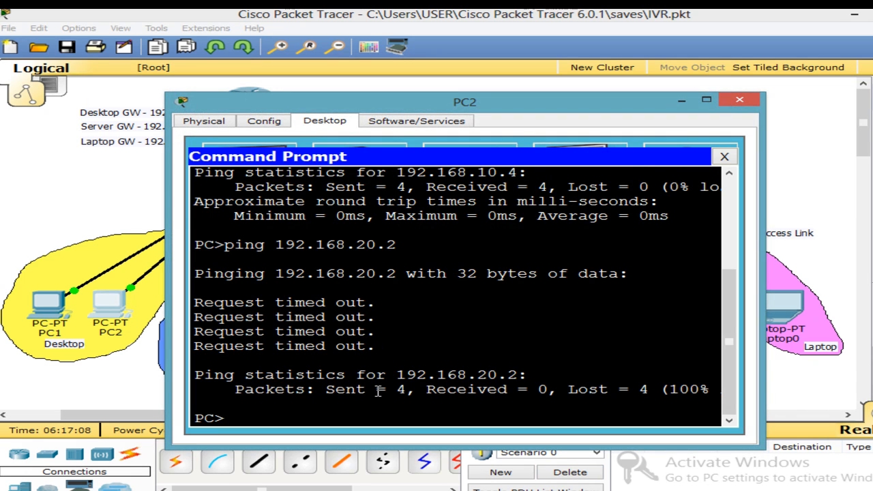
{"action": "left_click_drag", "start_coordinate": [277, 101], "coordinate": [258, 30]}
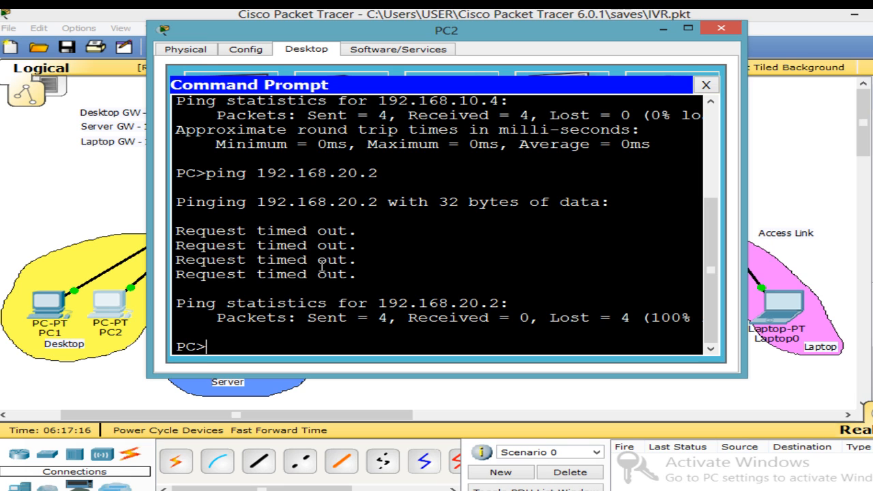
{"action": "key", "text": "Up"}
{"action": "key", "text": "Return"}
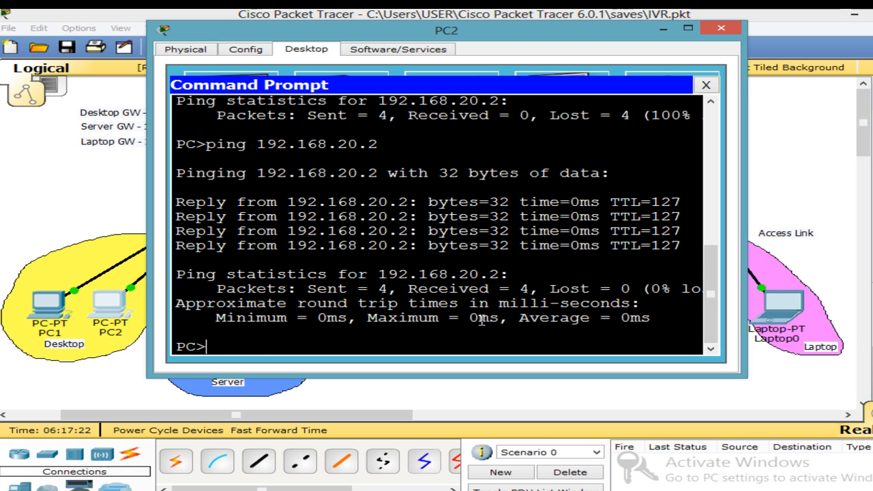
Ping 192.168.30.2 in the laptop VLAN from PC2, reusing the previous ping command
{"action": "key", "text": "Up"}
{"action": "key", "text": "Left"}
{"action": "key", "text": "BackSpace"}
{"action": "type", "text": "3"}
{"action": "key", "text": "Return"}
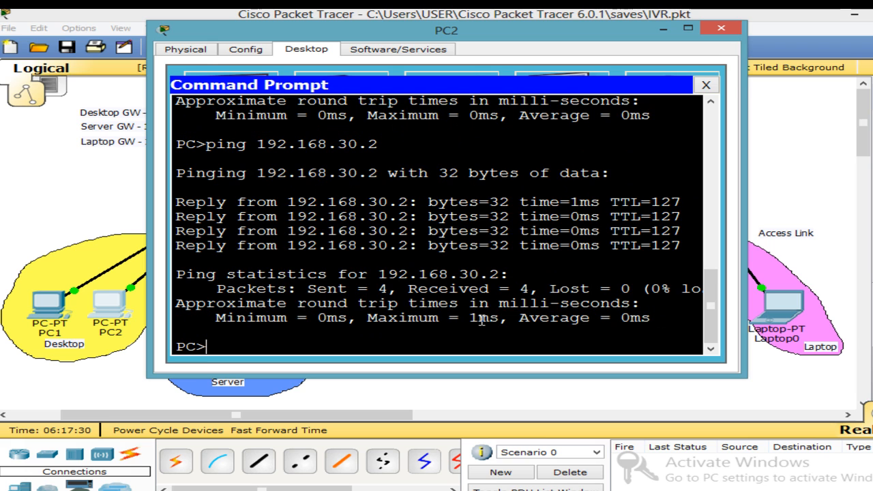
Ping 192.168.30.3 from PC2, and close the Command Prompt and the PC2 window
{"action": "key", "text": "Up"}
{"action": "key", "text": "BackSpace"}
{"action": "type", "text": "3"}
{"action": "key", "text": "Return"}
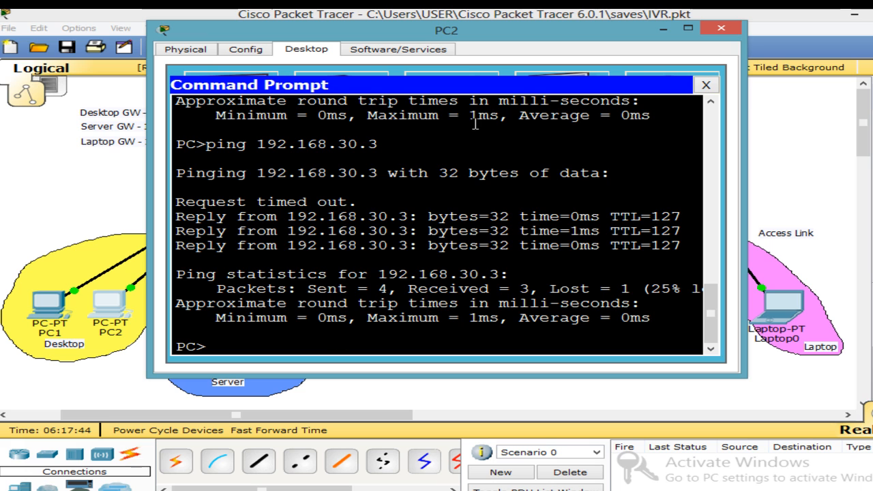
{"action": "left_click", "coordinate": [706, 84]}
{"action": "left_click", "coordinate": [723, 30]}
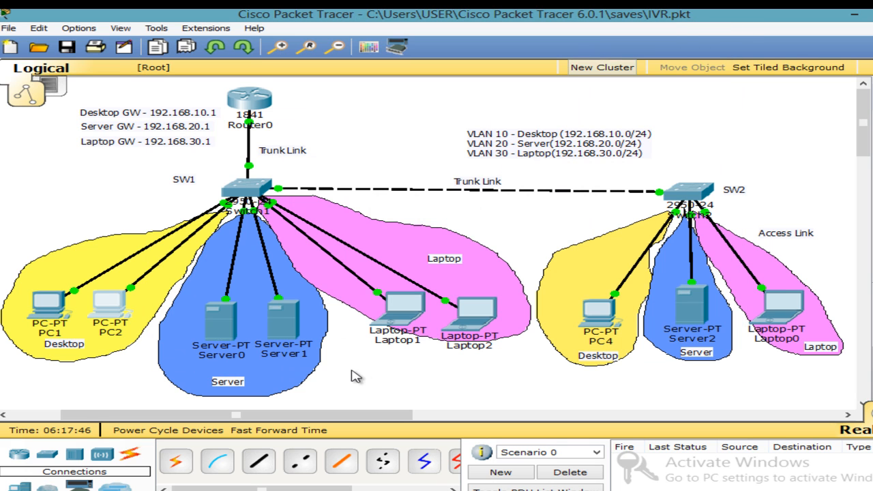